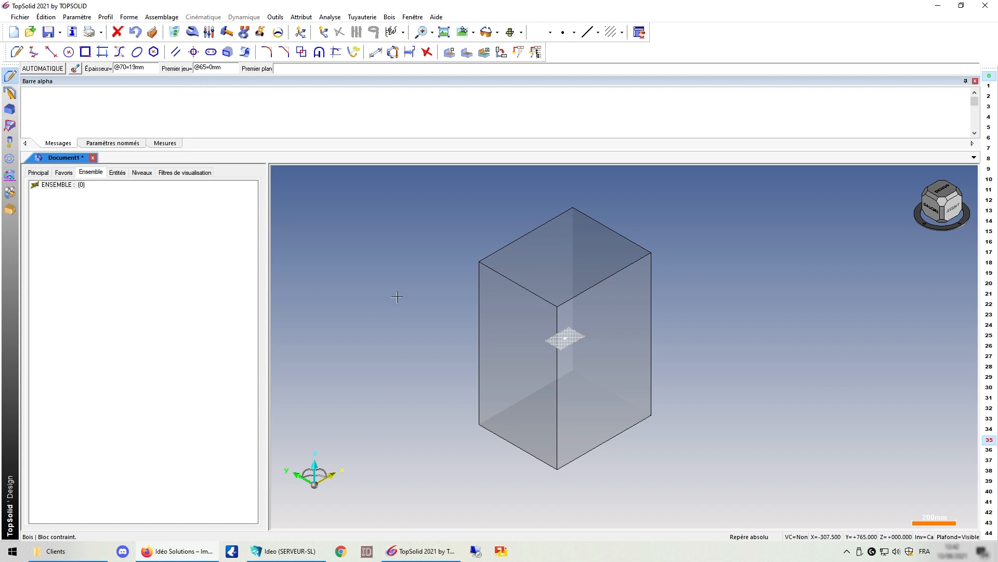
# Step: Create a 19 mm constrained block on the volume's left face and assign it the Cg panel model
pyautogui.middleClick(389, 272)
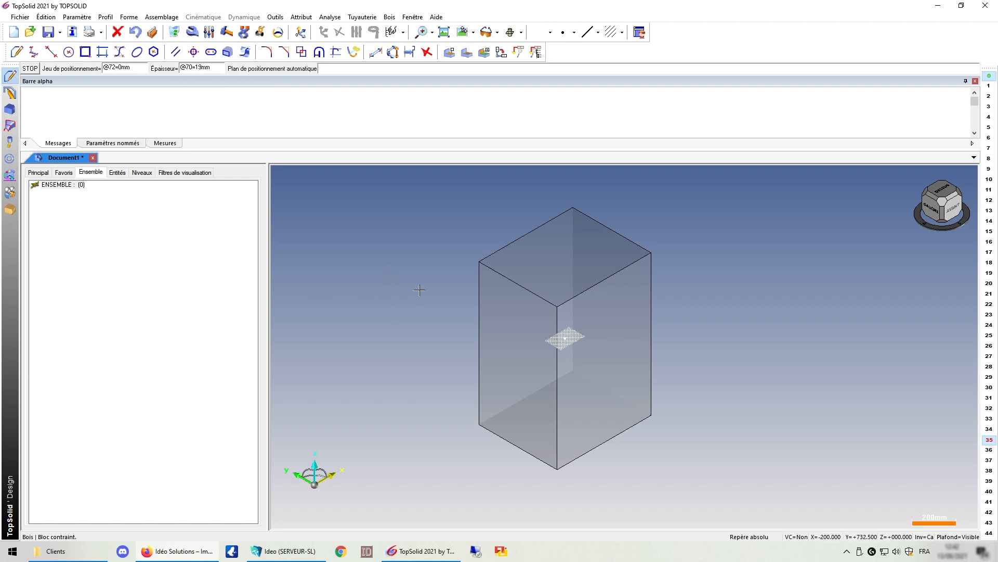
pyautogui.click(524, 334)
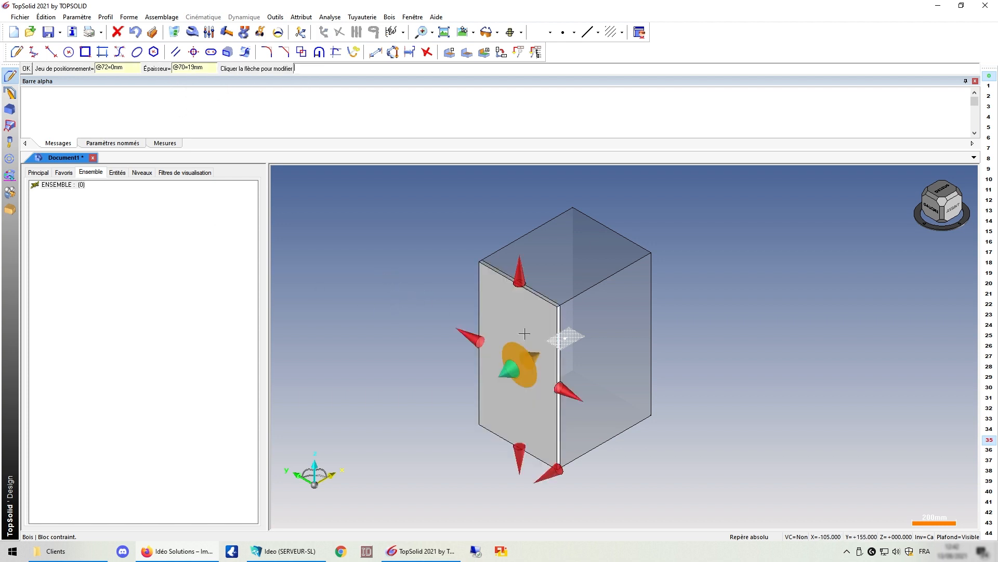
pyautogui.scroll(2, 632, 304)
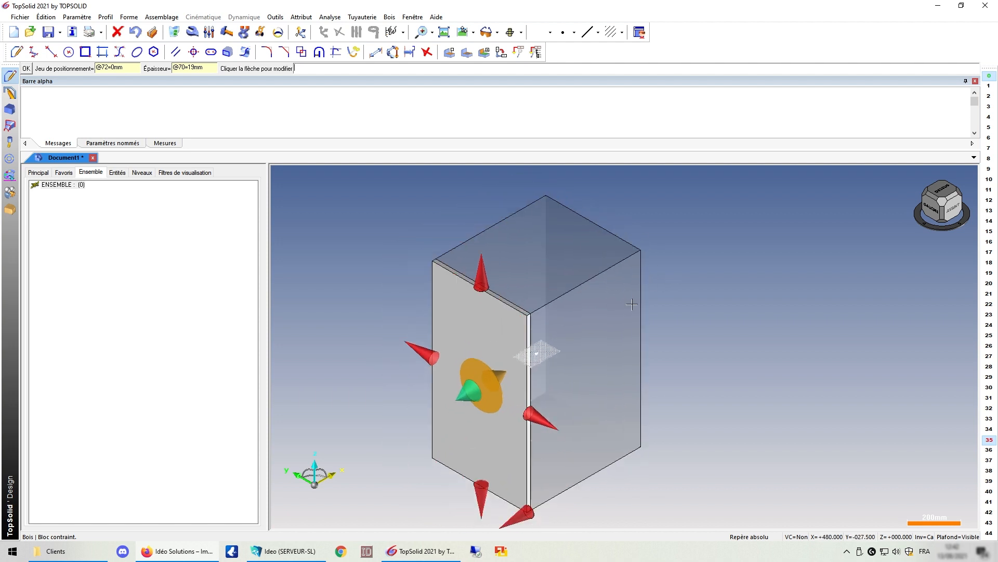
pyautogui.middleClick(416, 229)
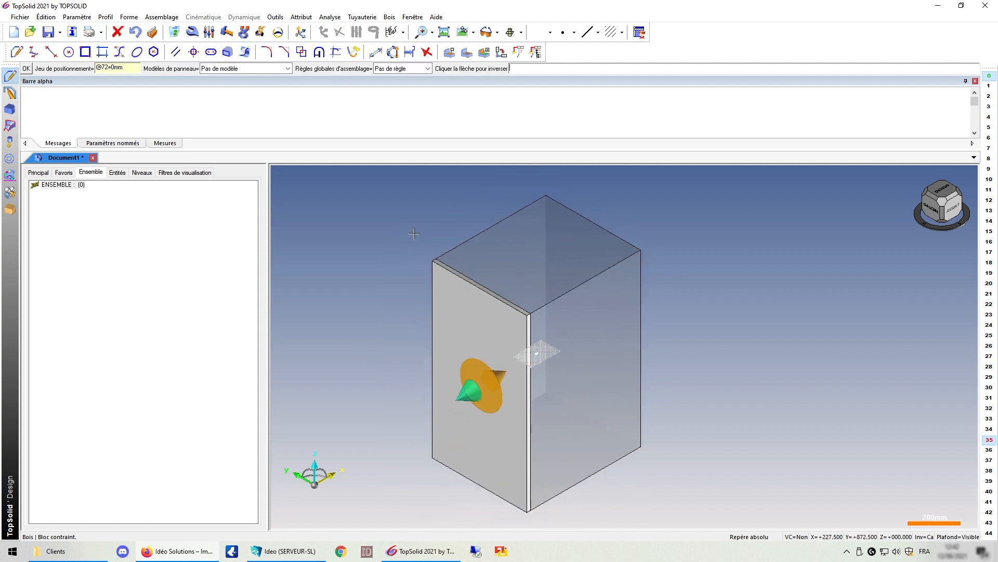
pyautogui.click(265, 69)
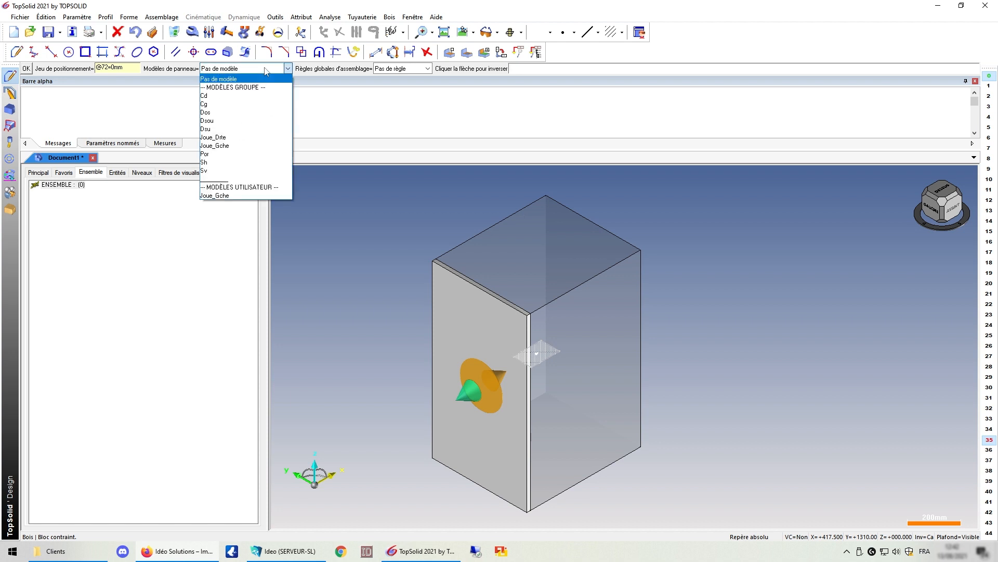
pyautogui.click(217, 104)
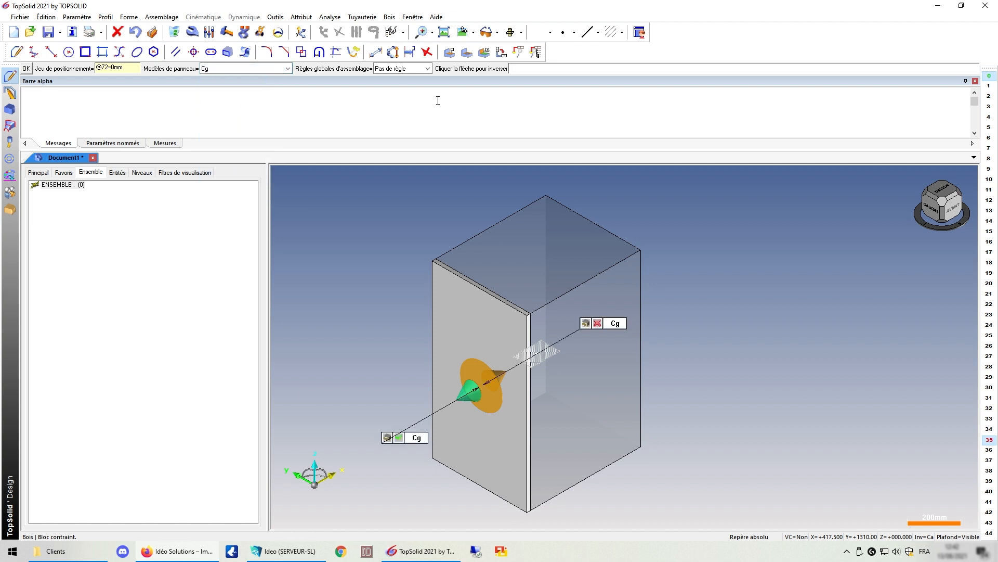
pyautogui.middleClick(417, 220)
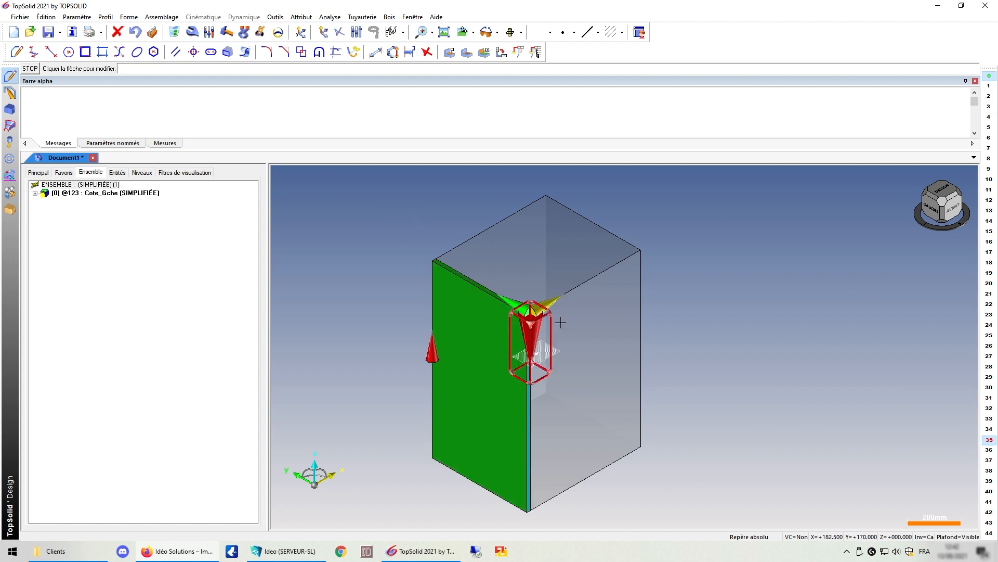
pyautogui.middleClick(689, 341)
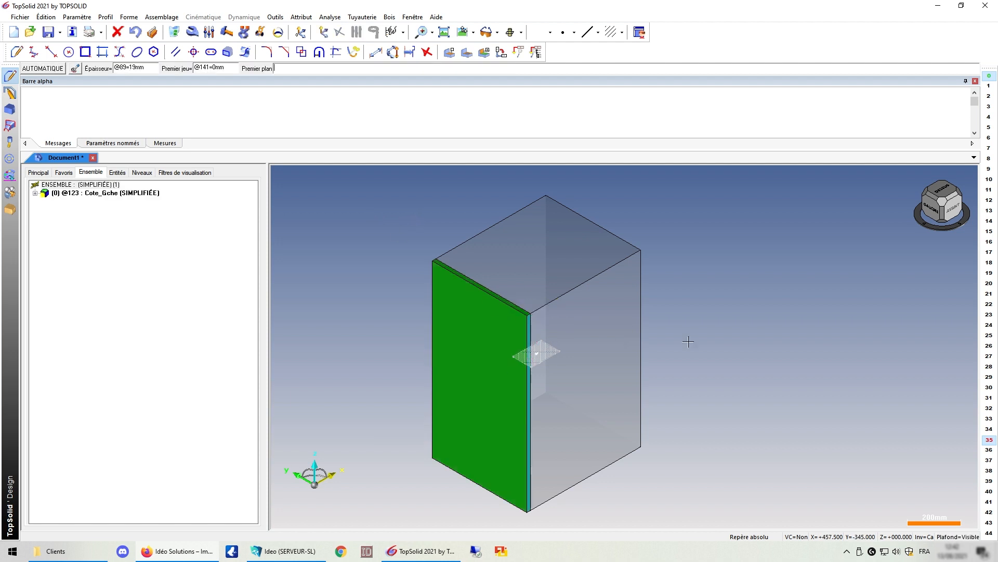
# Step: Create a 19 mm constrained block on the volume's right face and assign it the Cd panel model
pyautogui.click(616, 322)
pyautogui.click(614, 310)
pyautogui.middleClick(719, 315)
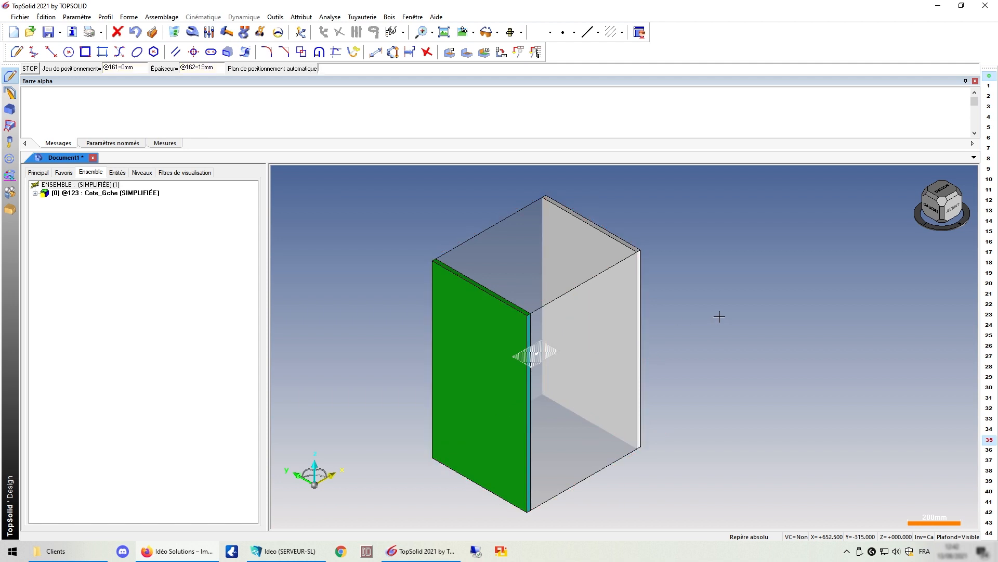
pyautogui.middleClick(720, 316)
pyautogui.click(264, 71)
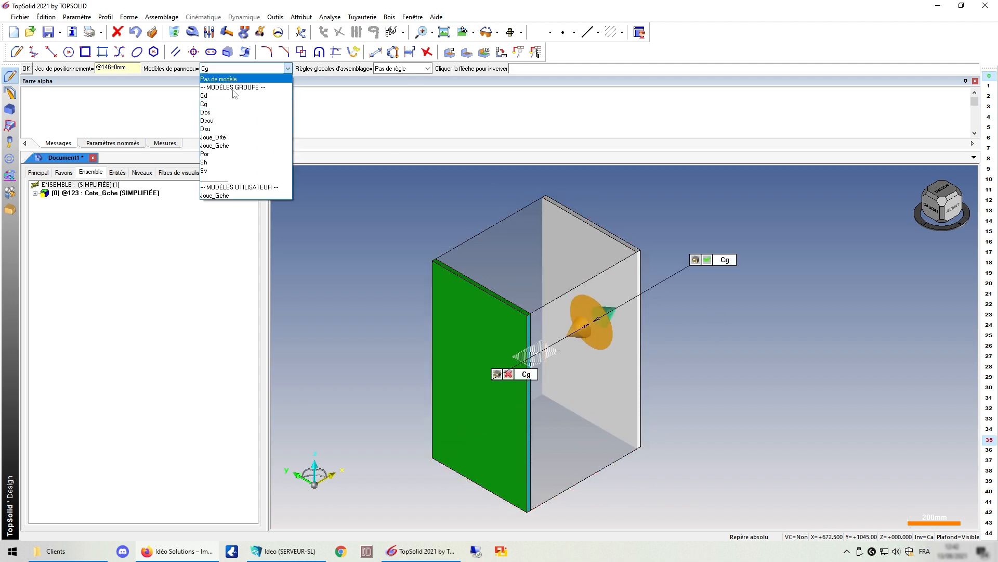
pyautogui.click(277, 97)
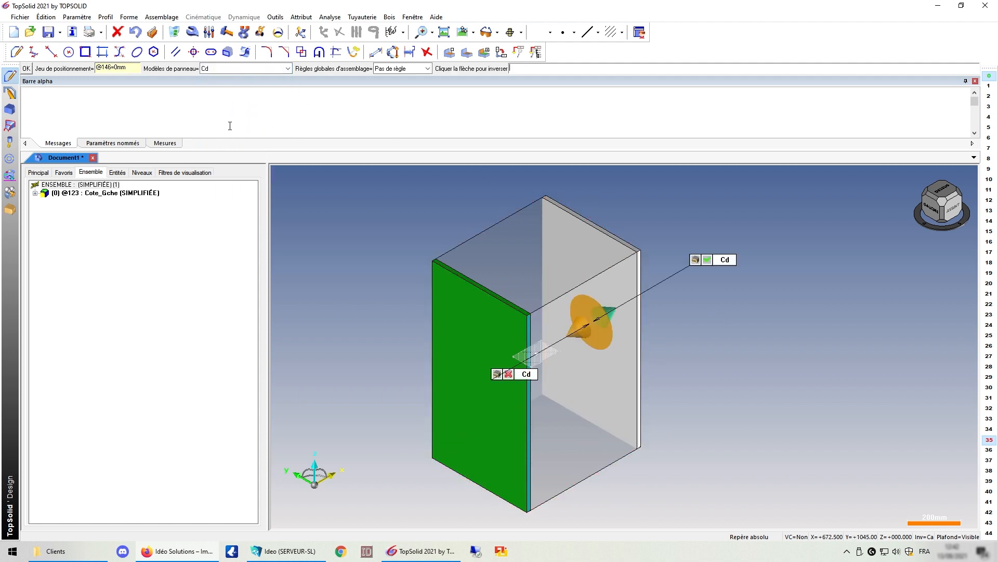
pyautogui.middleClick(365, 217)
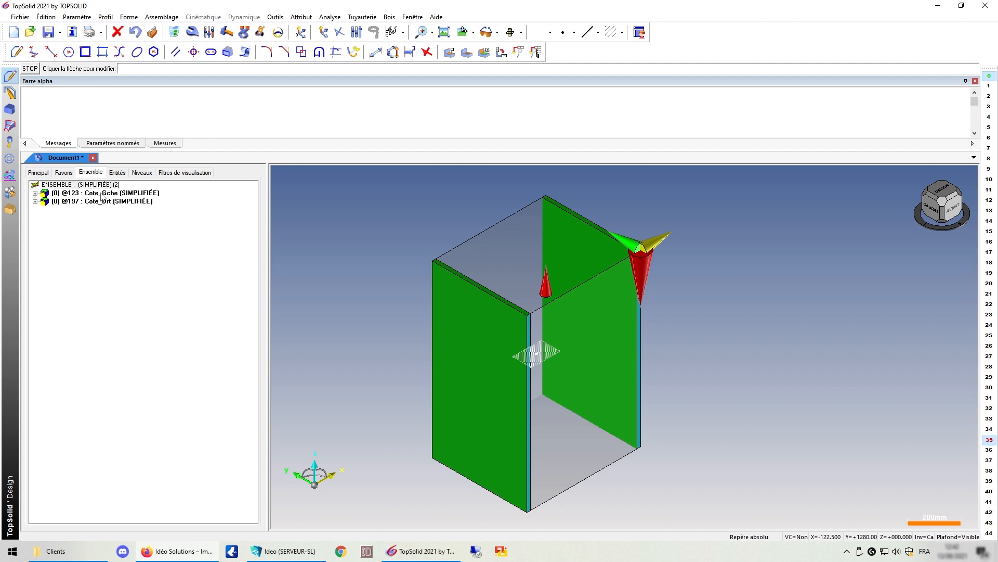
# Step: Expand both side panels in the assembly tree to examine their components, and end the constrained block command
pyautogui.click(34, 193)
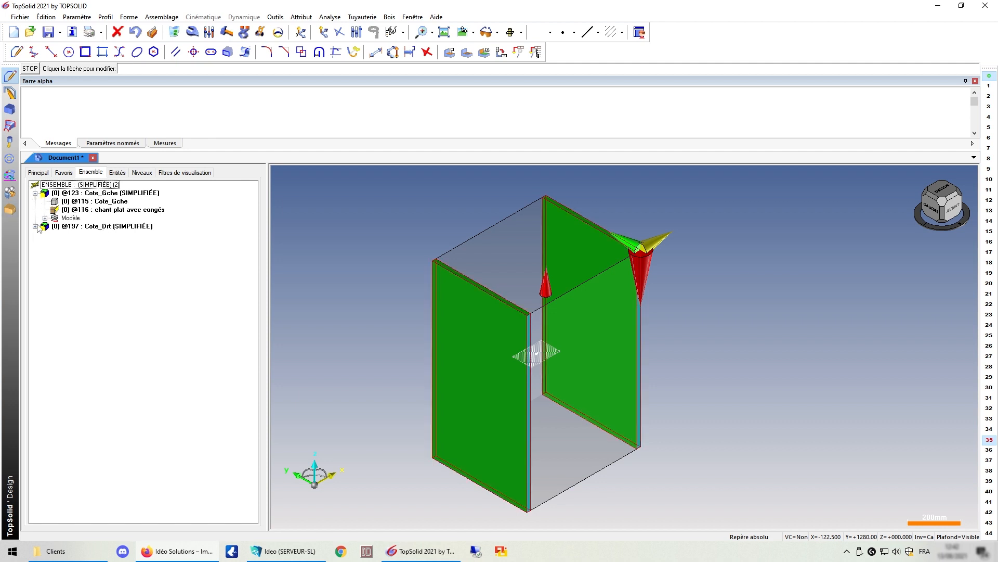
pyautogui.click(35, 227)
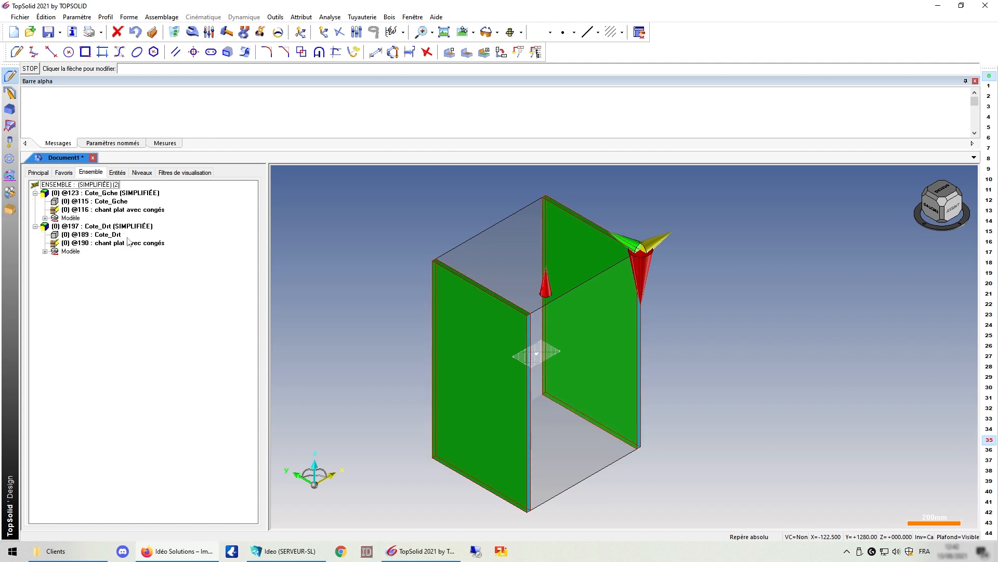
pyautogui.middleClick(734, 272)
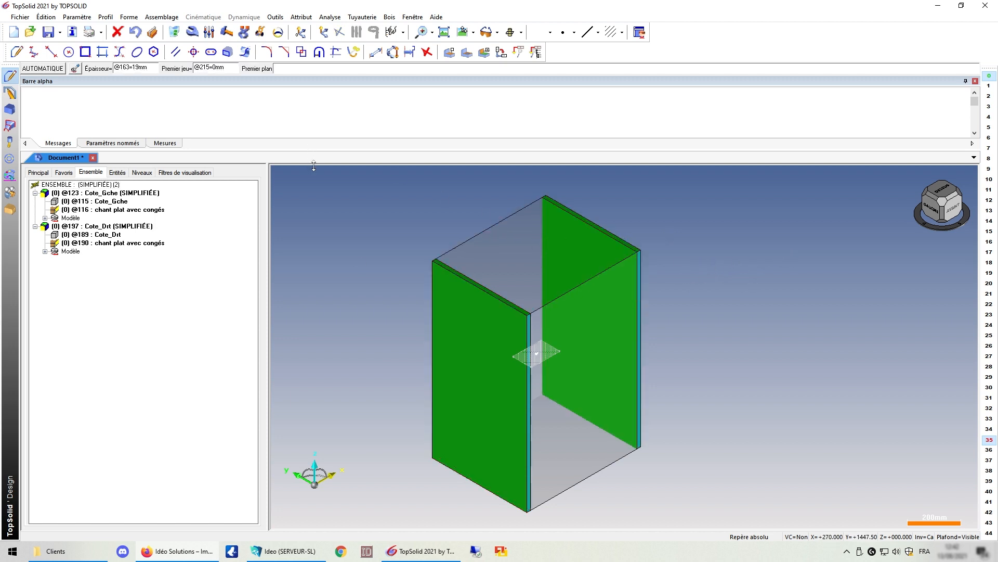
pyautogui.press('Escape')
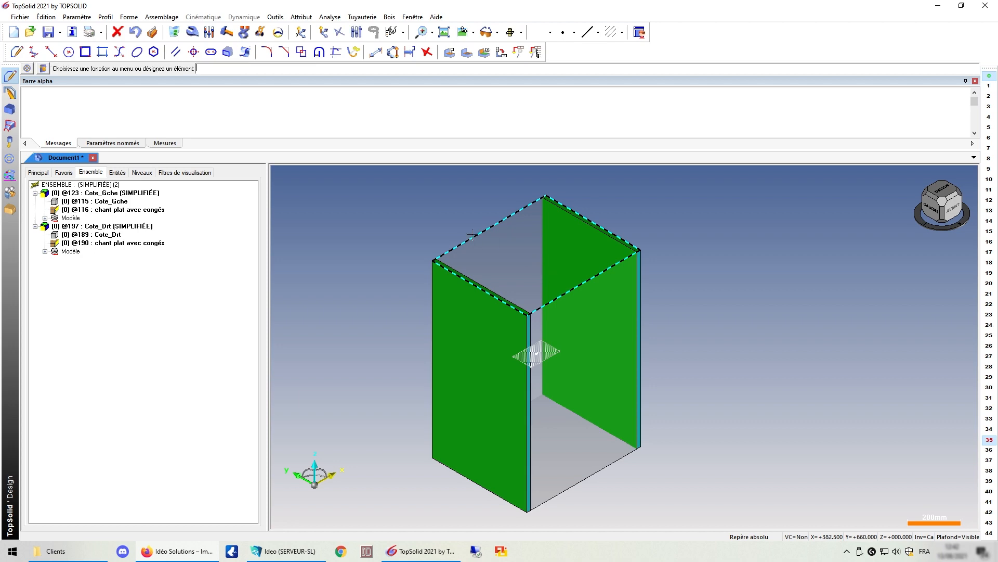
# Step: Try to create a 19 mm constrained block on the volume's top face with automatic positioning
pyautogui.hotkey('ctrl', 'i')
pyautogui.click(501, 390)
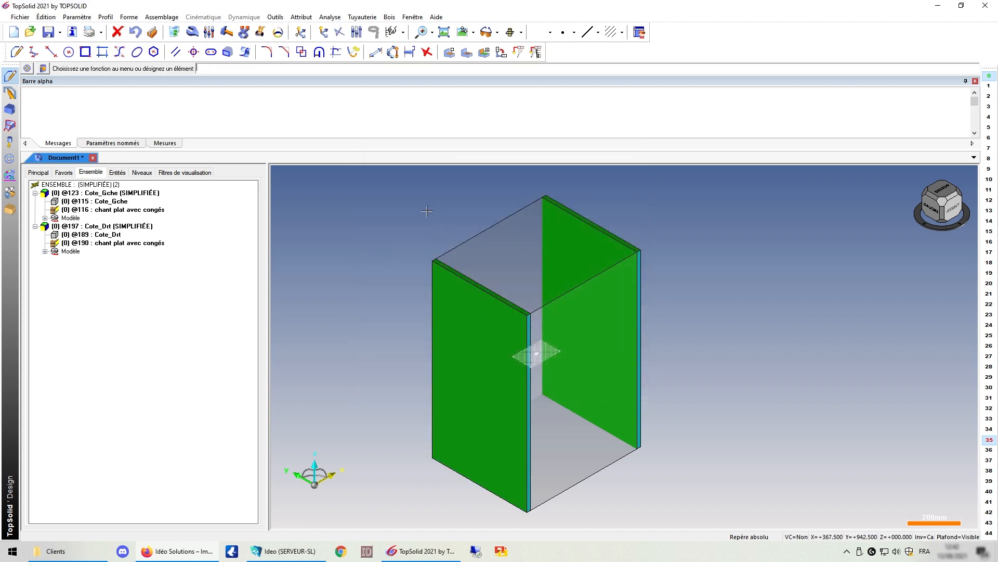
pyautogui.click(388, 17)
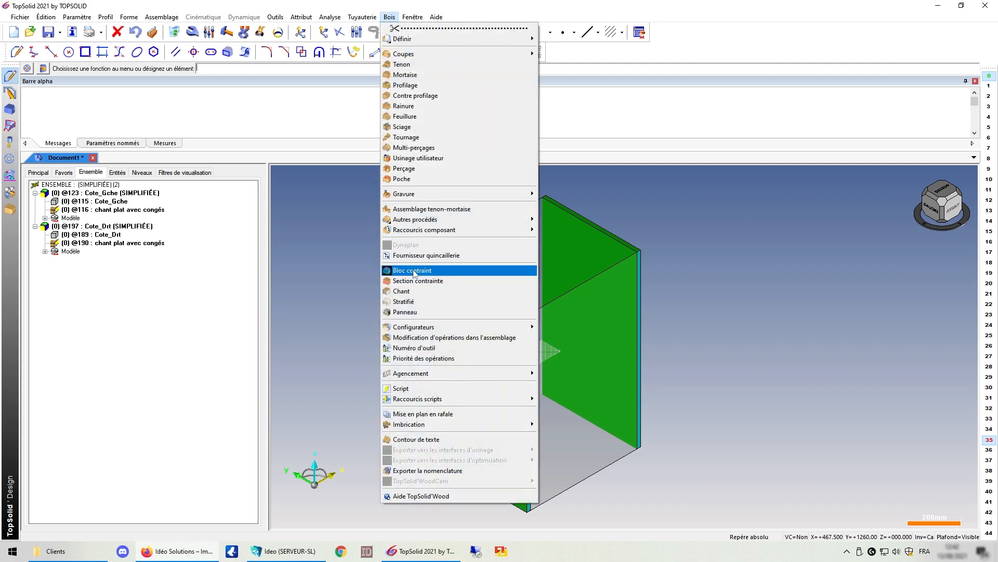
pyautogui.click(414, 270)
pyautogui.press('Return')
pyautogui.press('Return')
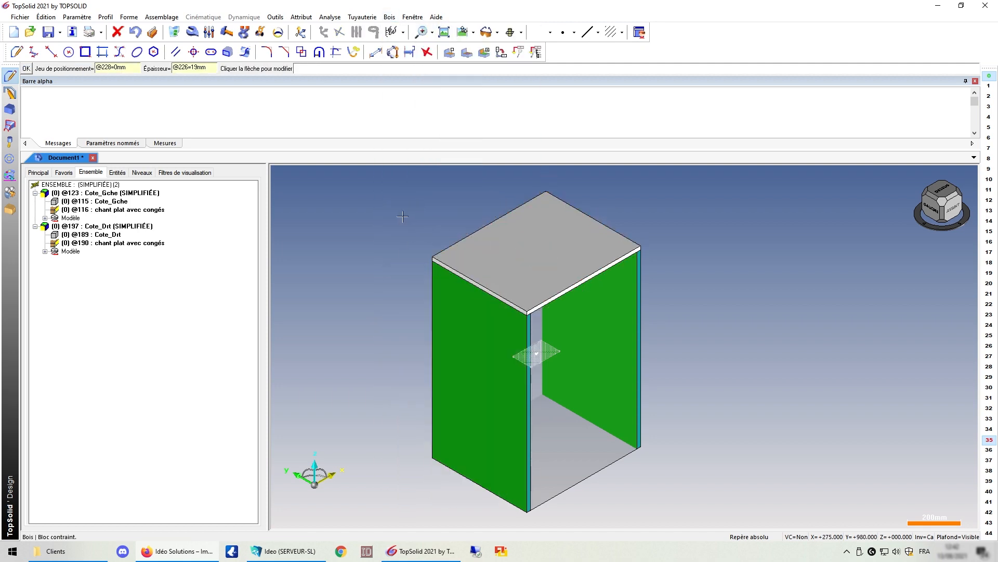
pyautogui.press('Return')
pyautogui.click(262, 71)
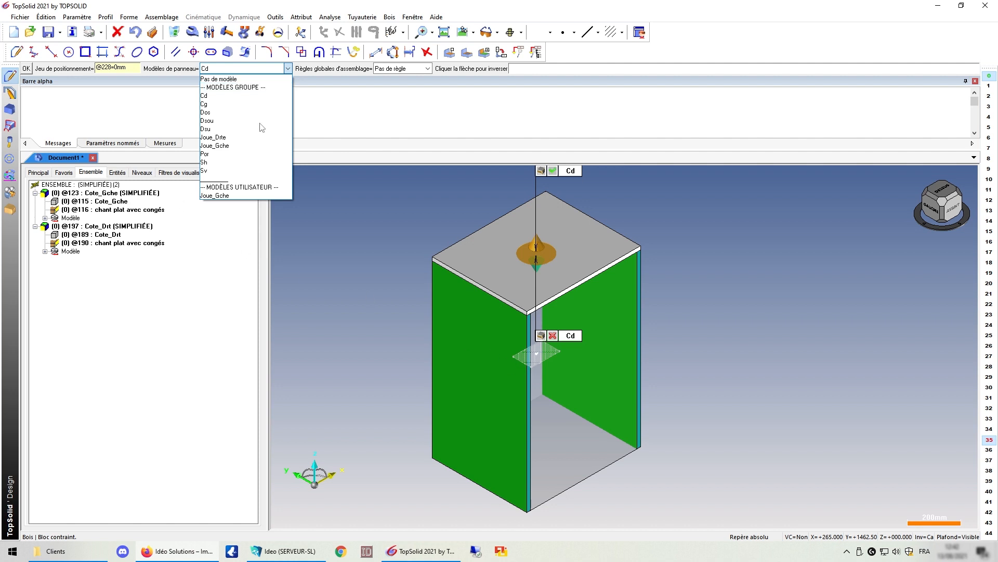
pyautogui.click(375, 234)
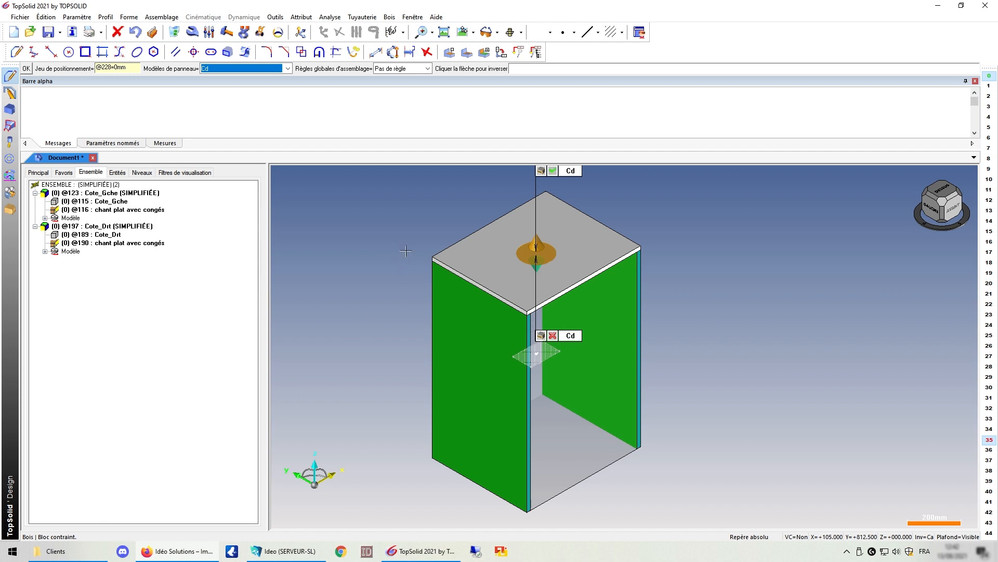
pyautogui.click(288, 68)
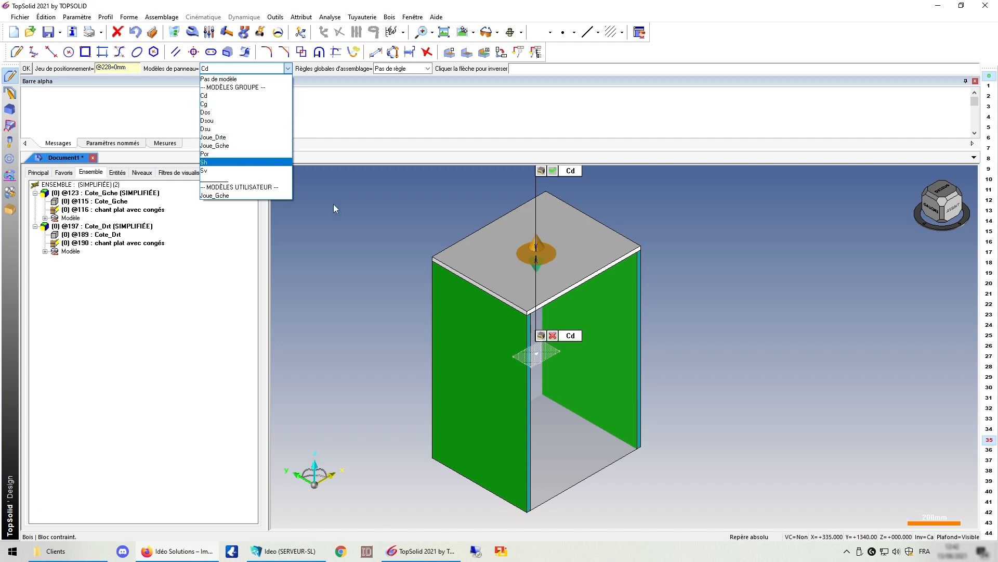
pyautogui.press('Escape')
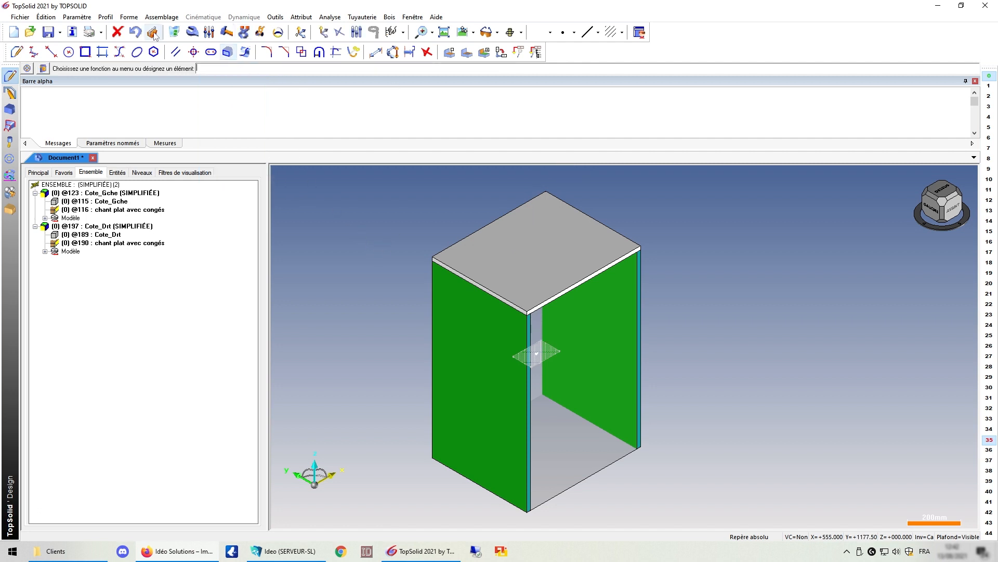
# Step: Delete the unfinished block on top of the cabinet
pyautogui.click(175, 32)
pyautogui.click(534, 251)
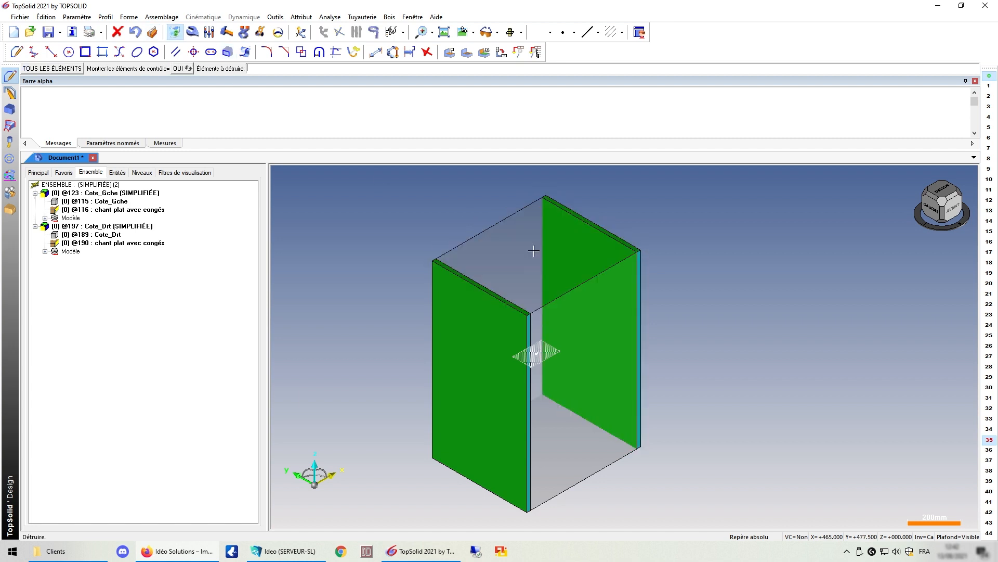
pyautogui.press('Escape')
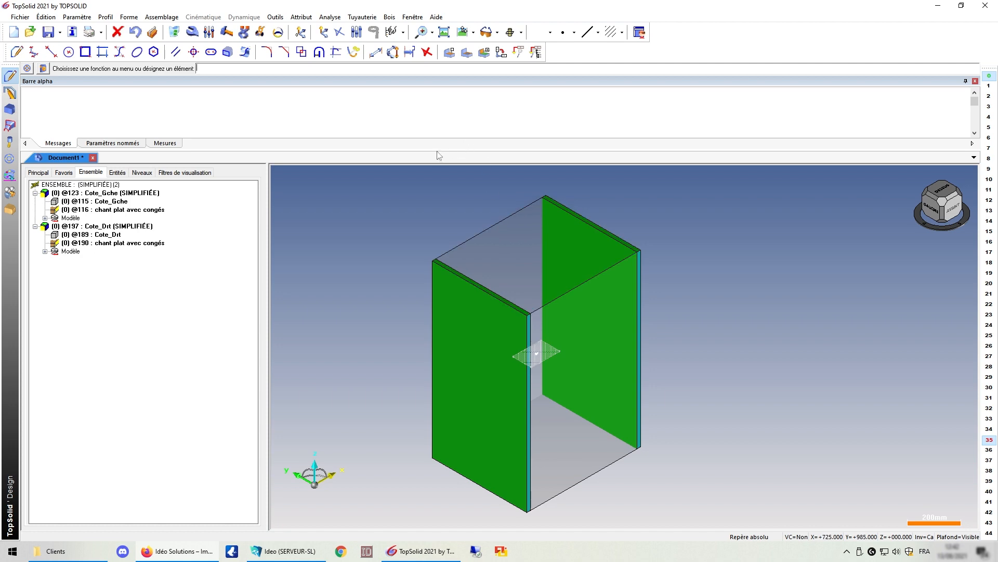
# Step: Create a 19 mm constrained block on the top face, flipped to the inside and limited between the two side panels
pyautogui.moveTo(401, 321)
pyautogui.mouseDown(button='middle')
pyautogui.moveTo(366, 270)
pyautogui.moveTo(531, 304)
pyautogui.moveTo(409, 333)
pyautogui.mouseUp(button='middle')
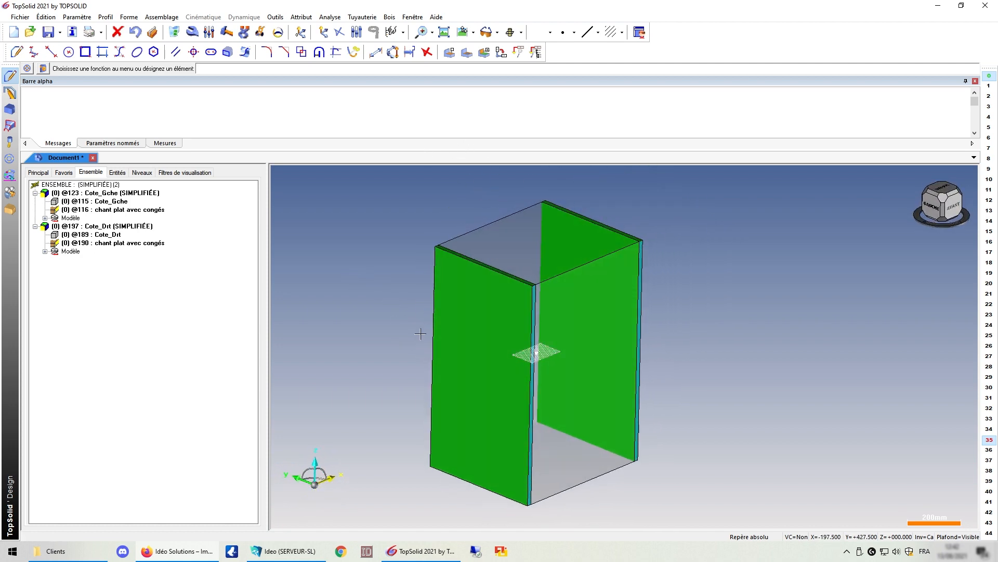
pyautogui.click(389, 17)
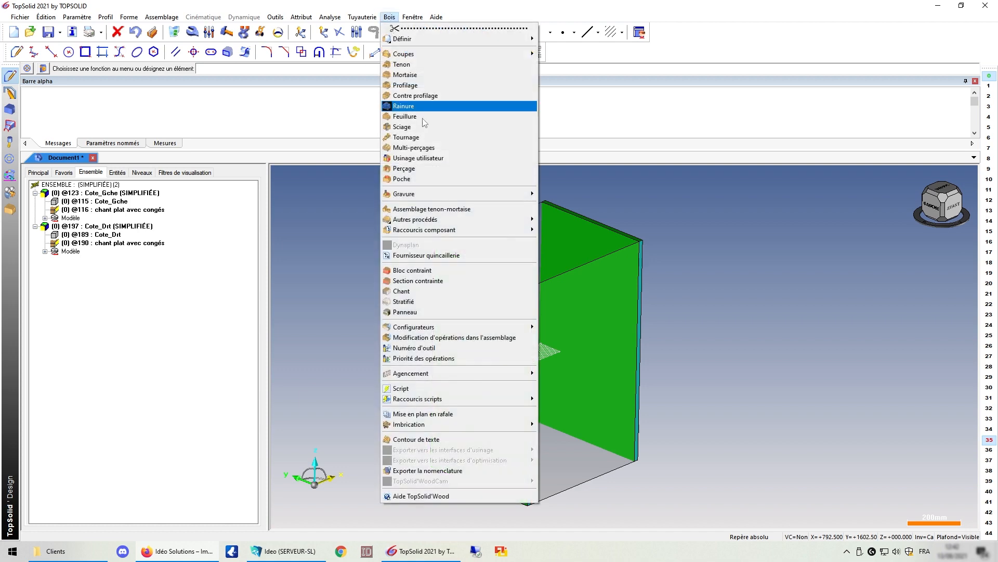
pyautogui.click(412, 271)
pyautogui.click(541, 231)
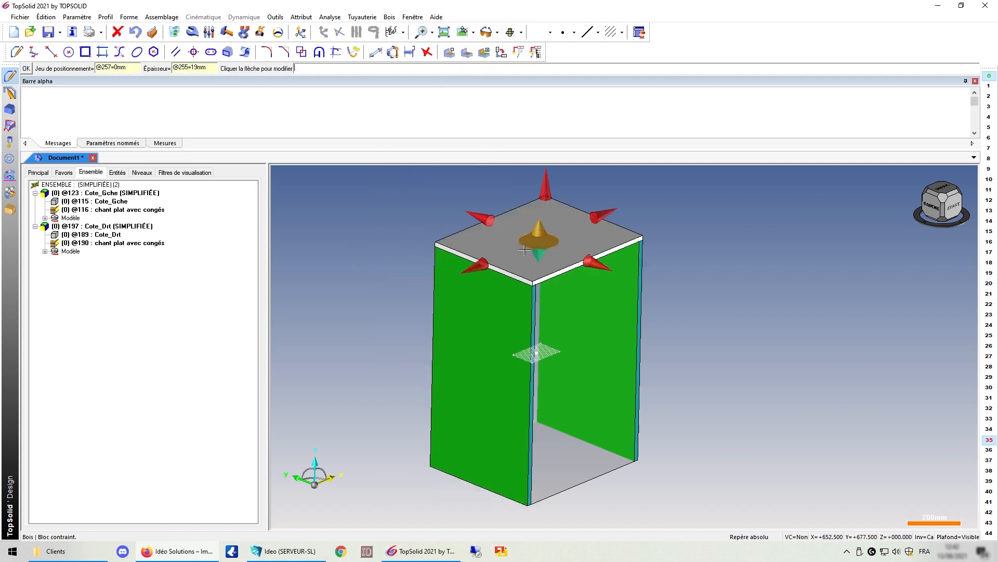
pyautogui.click(541, 229)
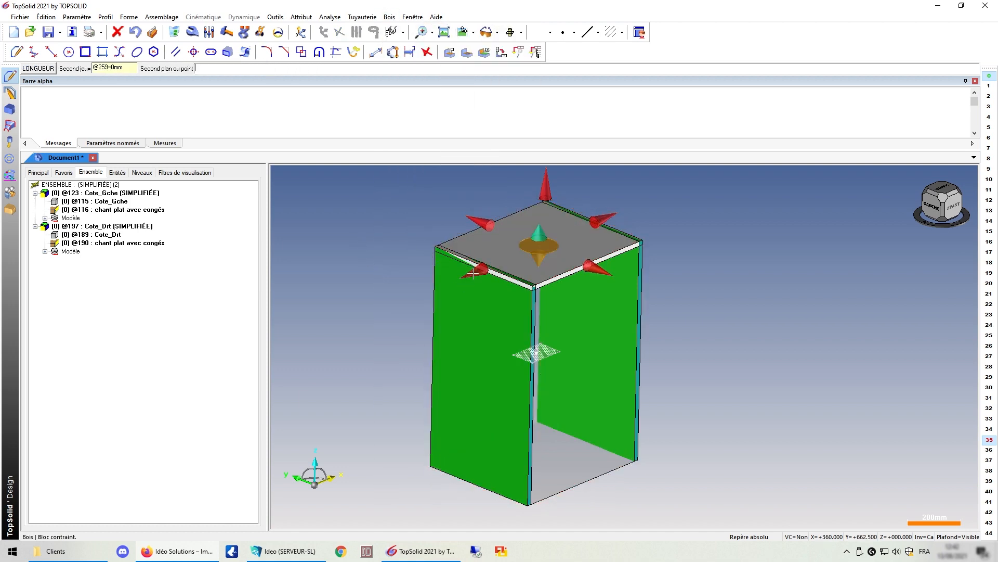
pyautogui.click(491, 311)
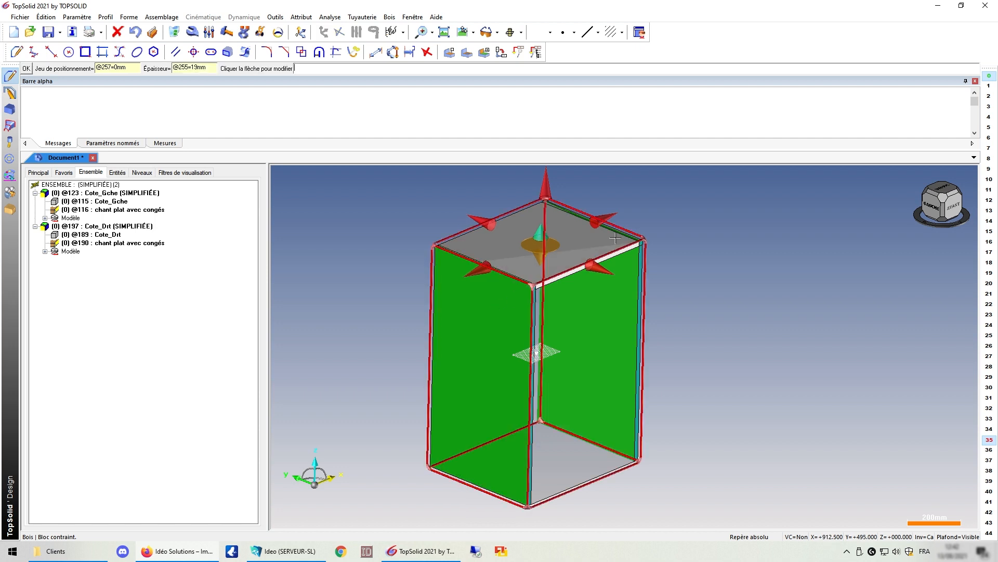
pyautogui.click(626, 300)
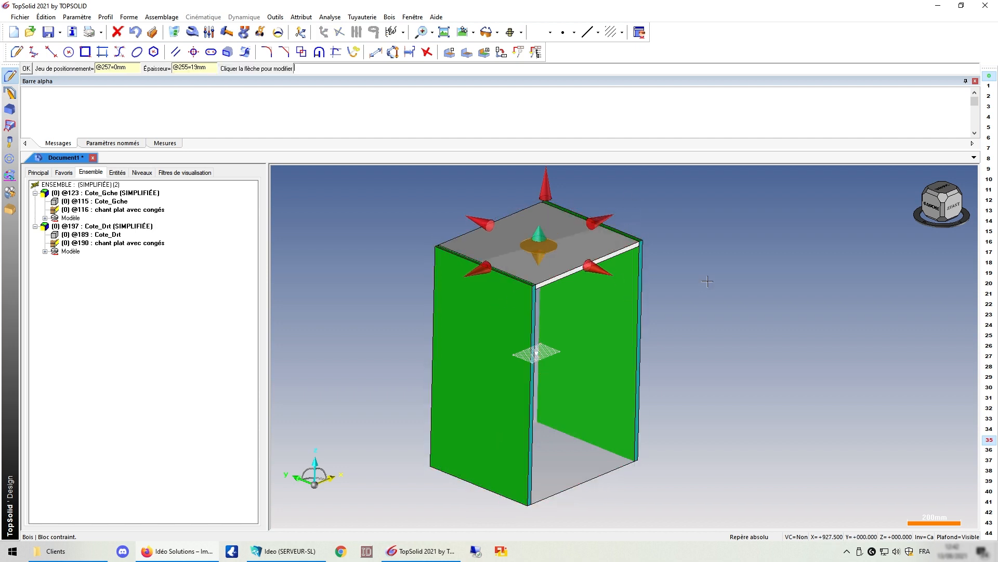
pyautogui.press('Return')
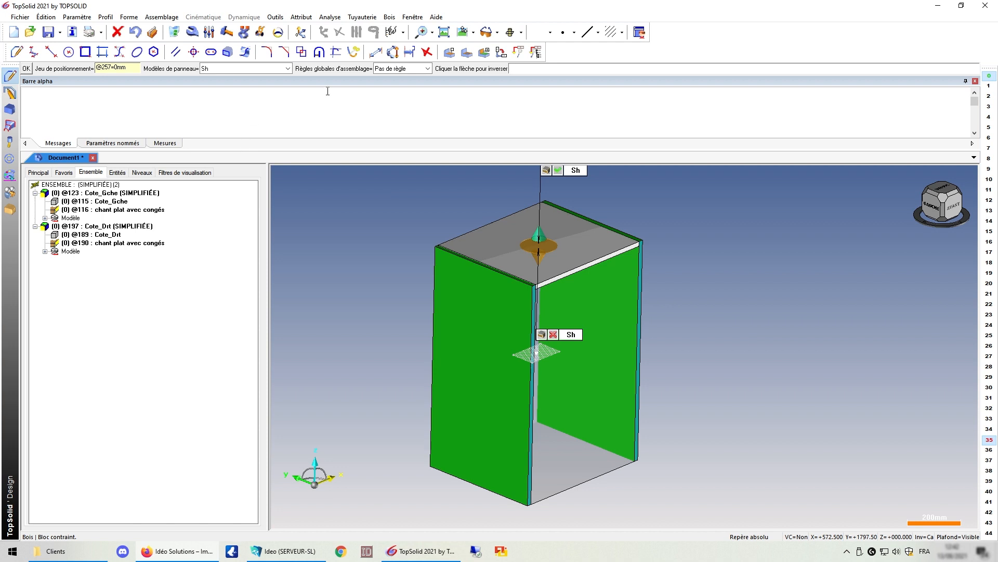
# Step: Assign the Dsu panel model and the TS_Tourillons_Vis global assembly rule to the top block
pyautogui.click(288, 68)
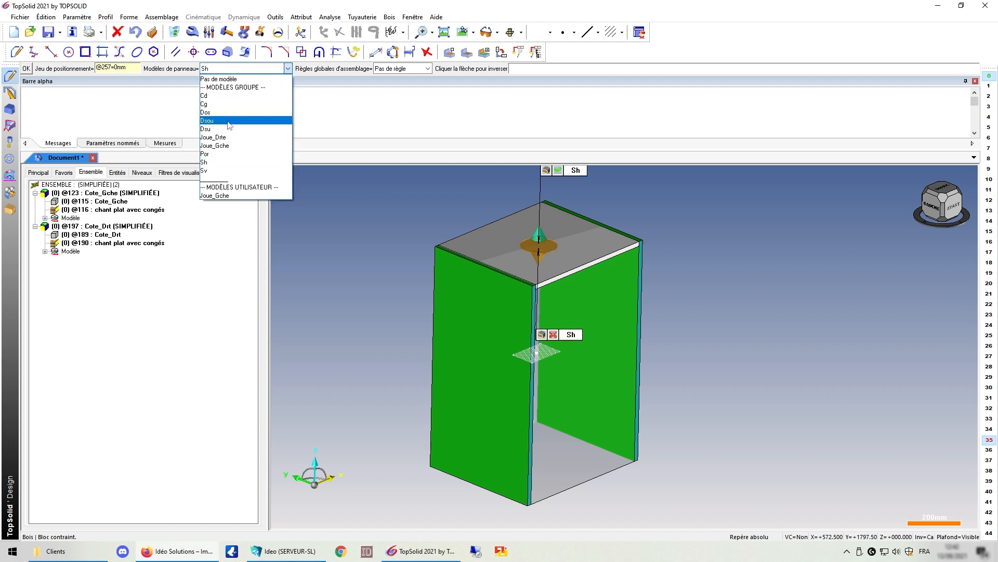
pyautogui.click(229, 129)
pyautogui.click(427, 68)
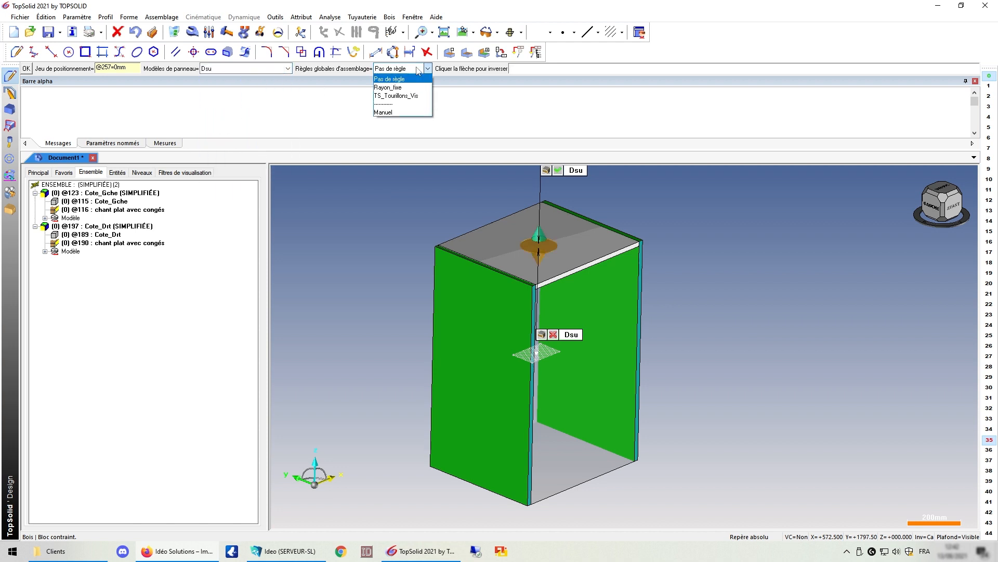
pyautogui.click(411, 95)
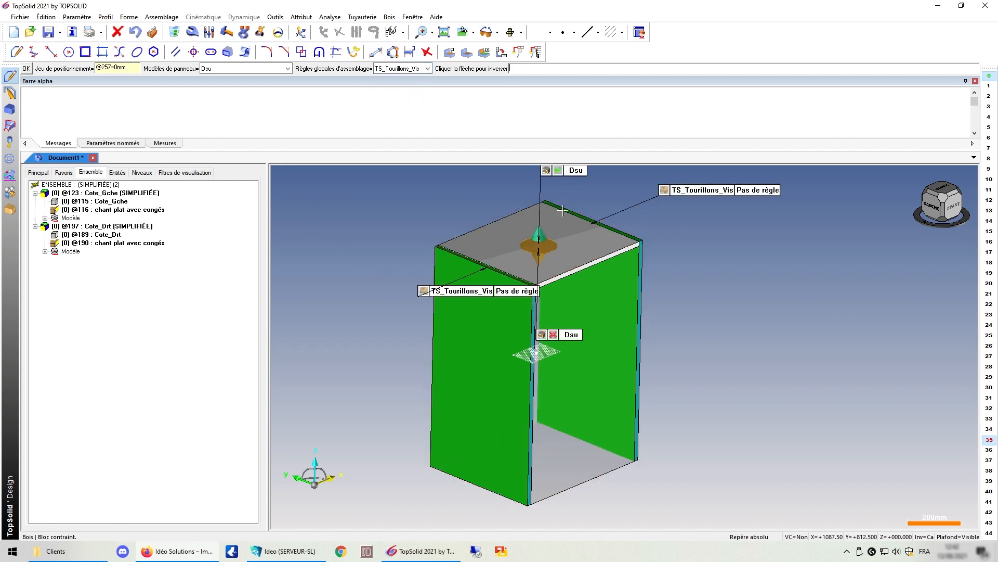
# Step: Validate the top panel and its dowel-and-screw joints to both sides, and hide the volume on level 35
pyautogui.middleClick(711, 281)
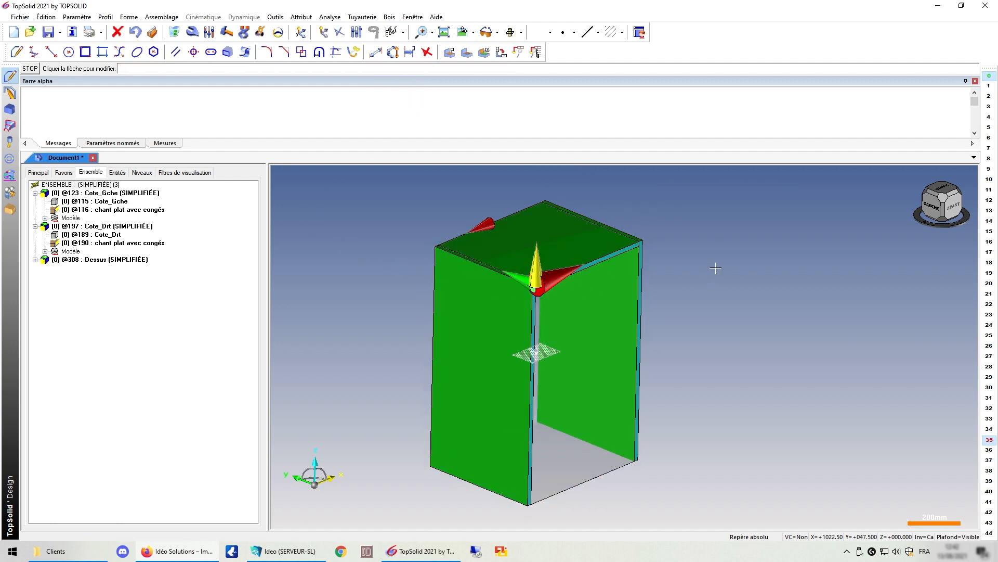
pyautogui.middleClick(717, 268)
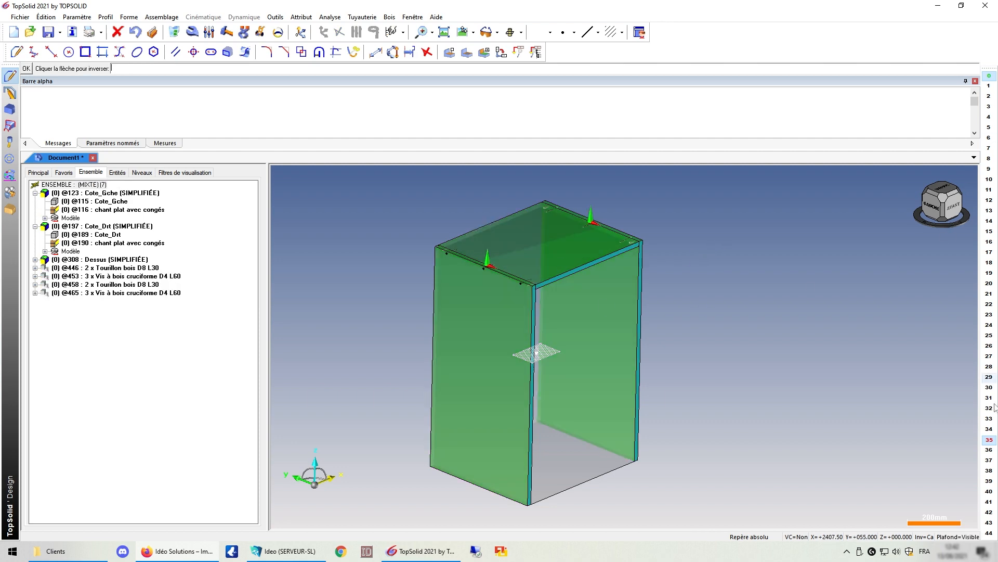
pyautogui.click(989, 440)
# Step: Examine the dowels and screws joining the top panel to the side panels and the Dessus entry in the assembly tree
pyautogui.scroll(8, 448, 248)
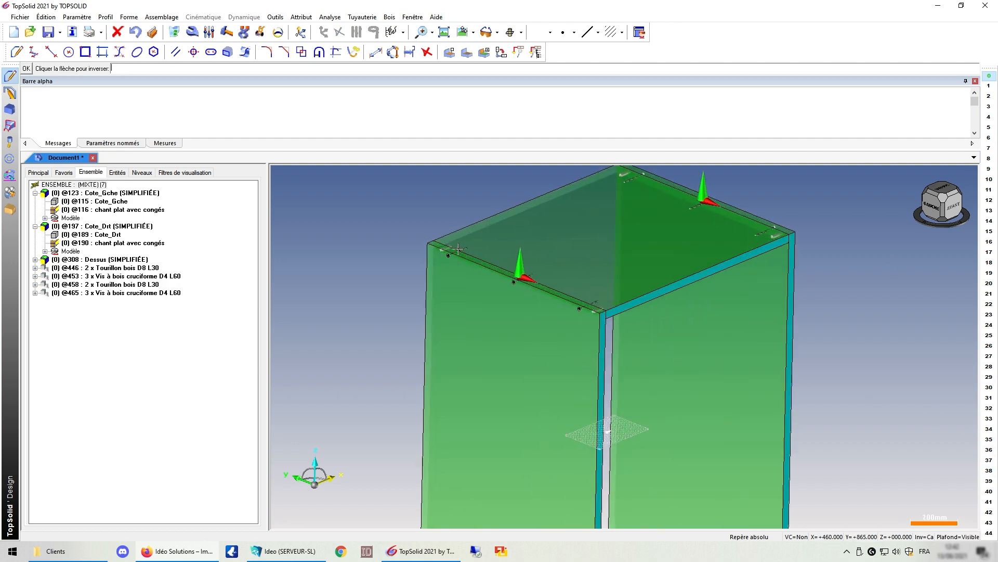
pyautogui.scroll(-5, 388, 245)
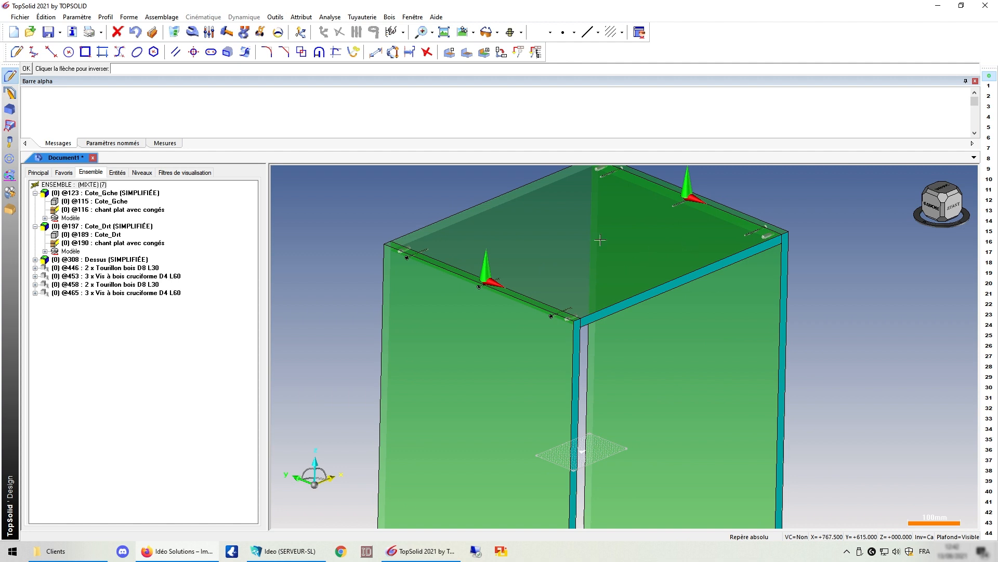
pyautogui.click(87, 260)
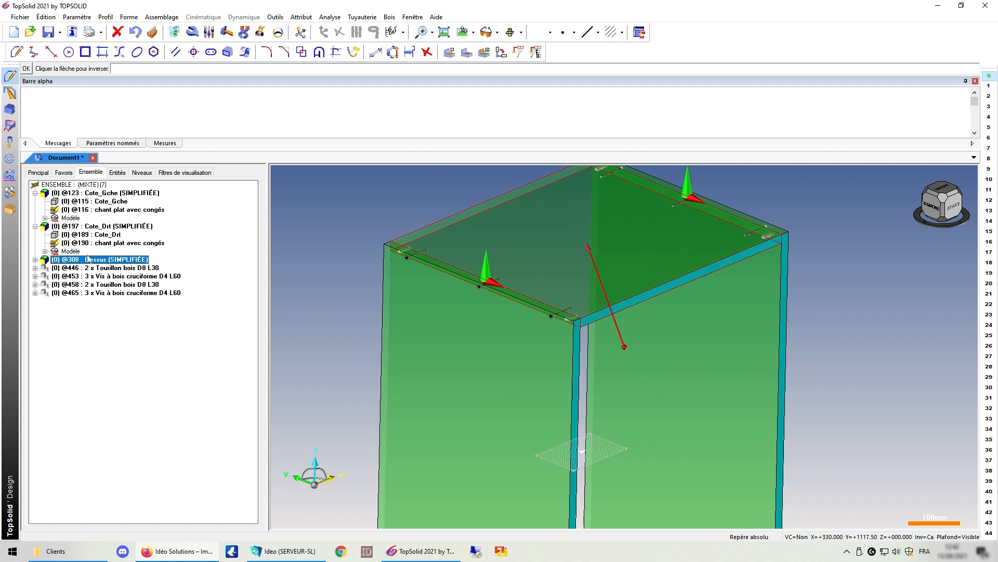
pyautogui.click(35, 259)
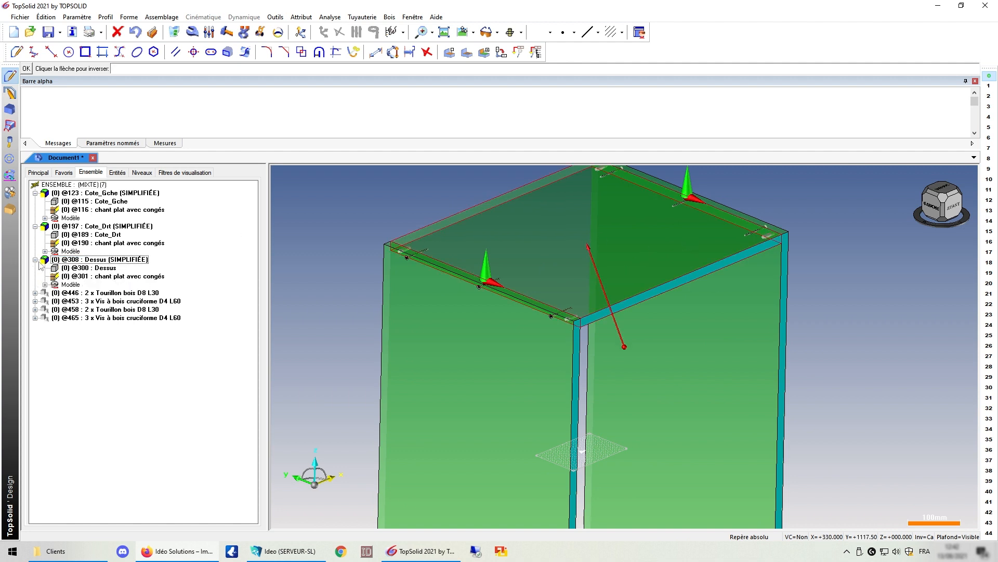
pyautogui.click(35, 259)
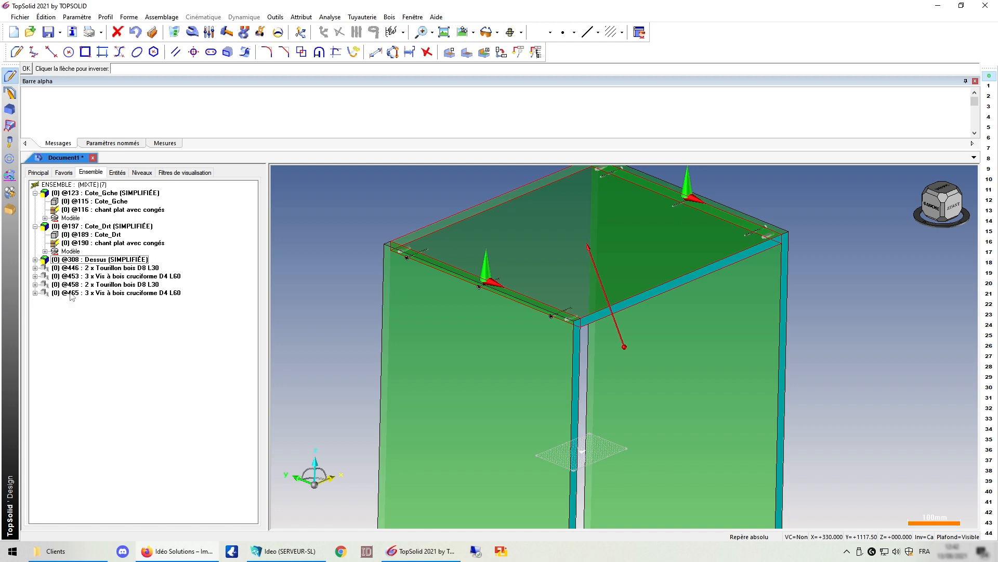
pyautogui.moveTo(859, 255)
pyautogui.mouseDown(button='middle')
pyautogui.moveTo(832, 270)
pyautogui.moveTo(842, 260)
pyautogui.moveTo(824, 263)
pyautogui.moveTo(848, 262)
pyautogui.mouseUp(button='middle')
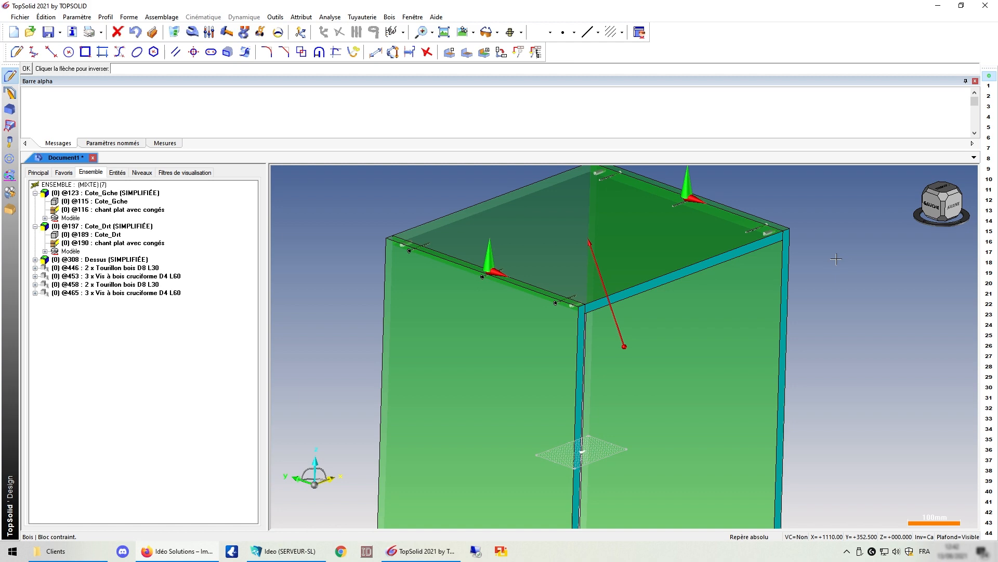
pyautogui.moveTo(887, 261); pyautogui.dragTo(707, 255, button='middle')
pyautogui.scroll(-2, 703, 260)
pyautogui.moveTo(627, 324); pyautogui.dragTo(741, 329, button='middle')
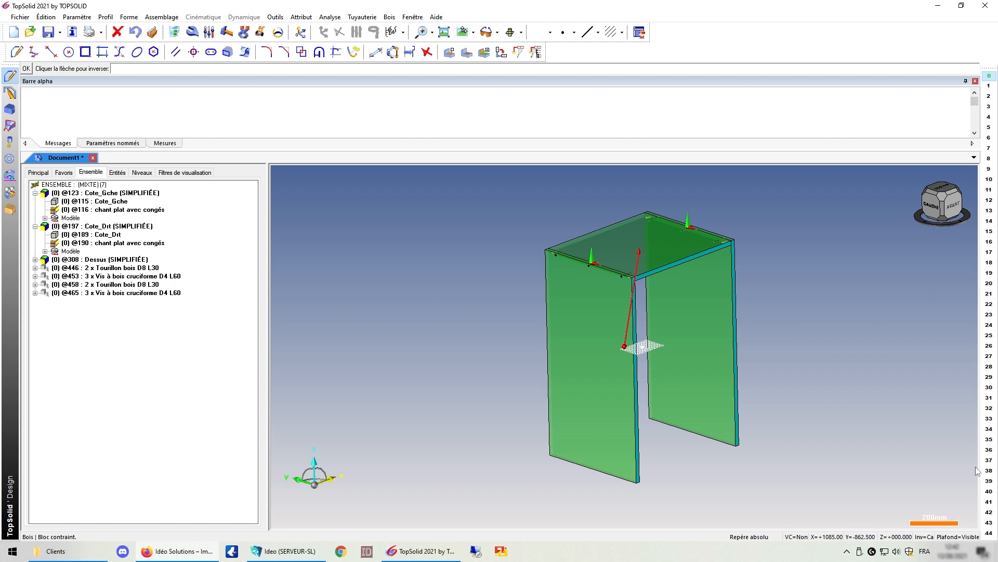
# Step: Show level 35 again and create a 19 mm constrained block on the volume's bottom face, limited between the two side panels
pyautogui.click(989, 440)
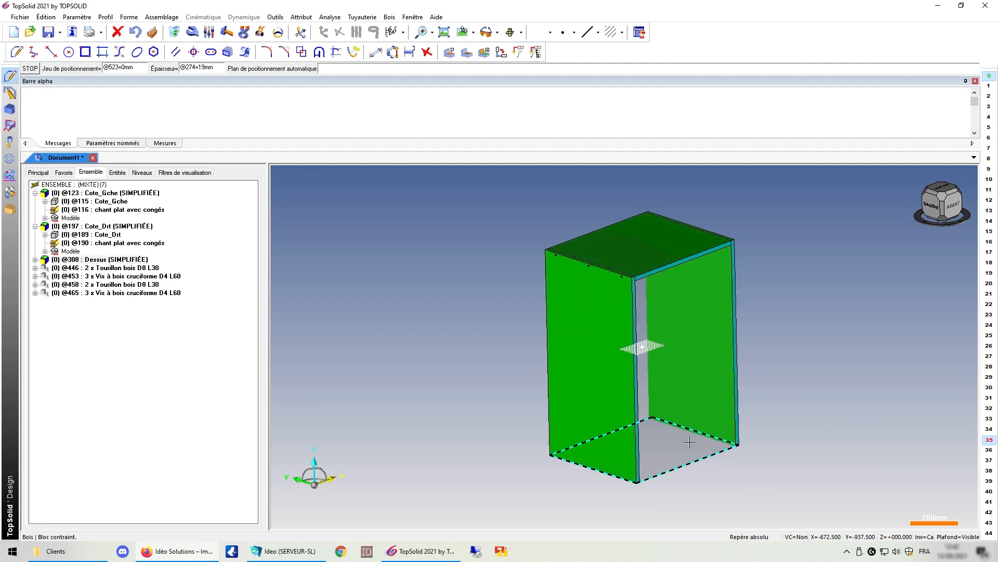
pyautogui.click(644, 463)
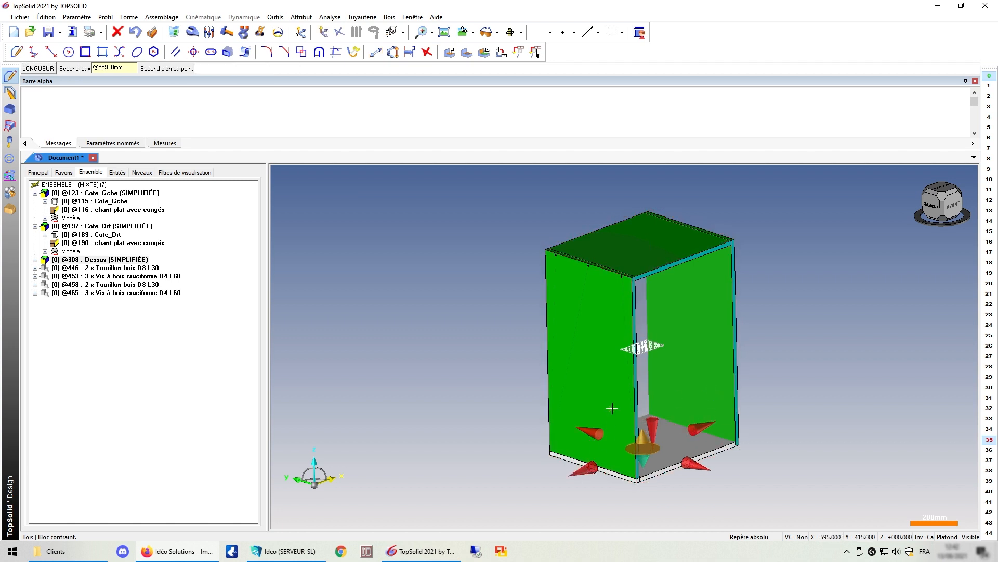
pyautogui.middleClick(807, 381)
pyautogui.middleClick(806, 381)
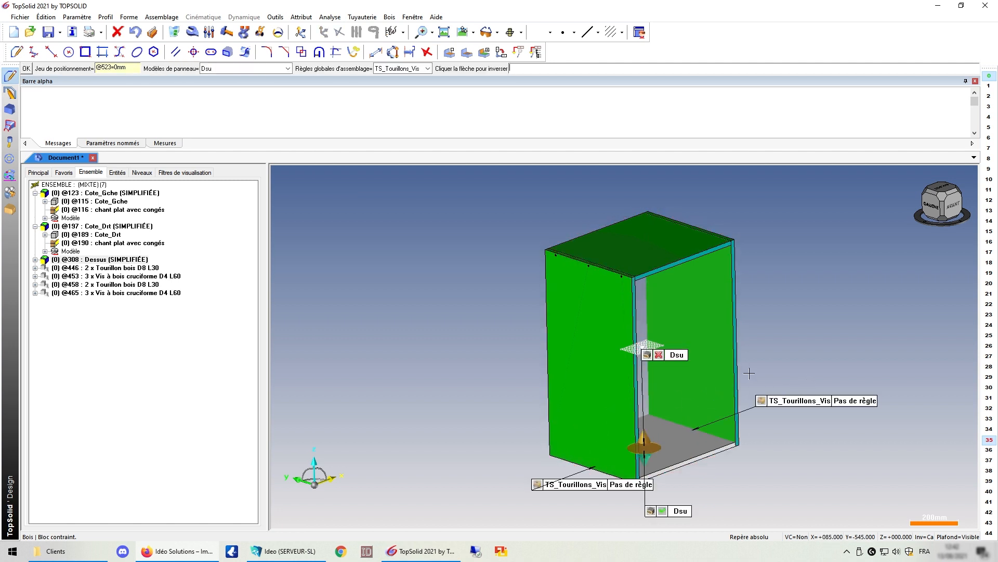
# Step: Assign the Dsou panel model to the bottom block and validate its TS_Tourillons_Vis joints with both side panels
pyautogui.click(231, 69)
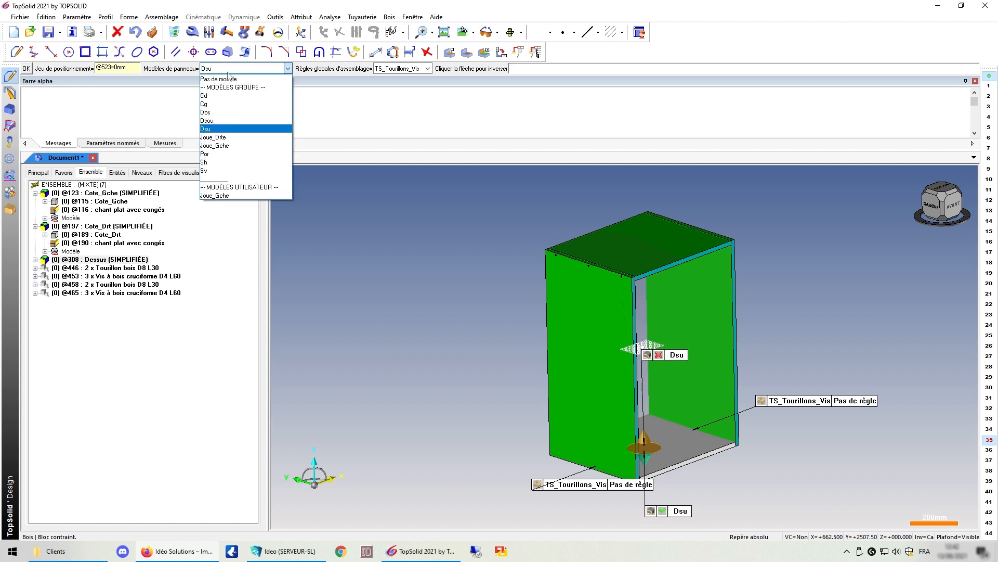
pyautogui.click(224, 124)
pyautogui.middleClick(435, 284)
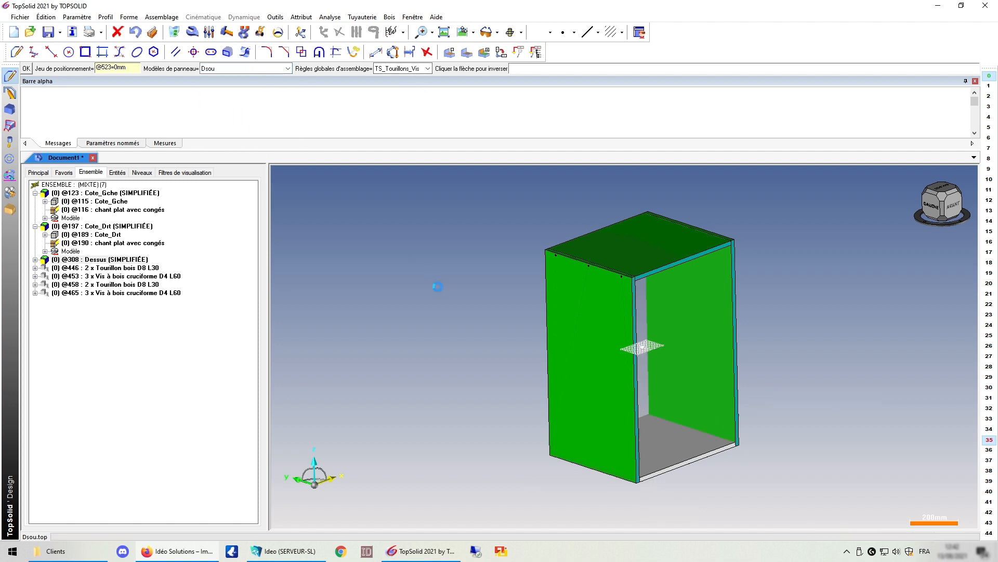
pyautogui.middleClick(442, 311)
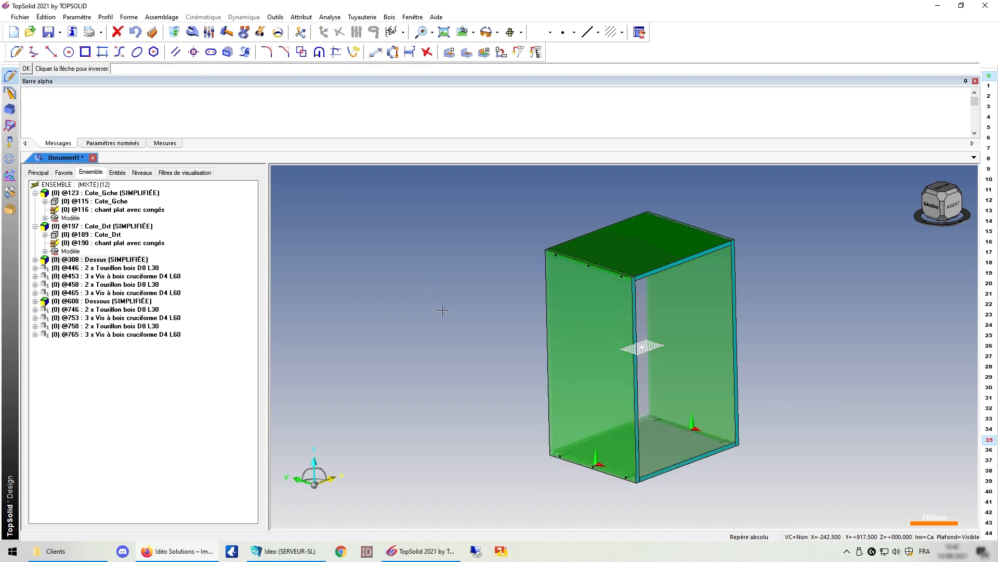
pyautogui.scroll(4, 652, 497)
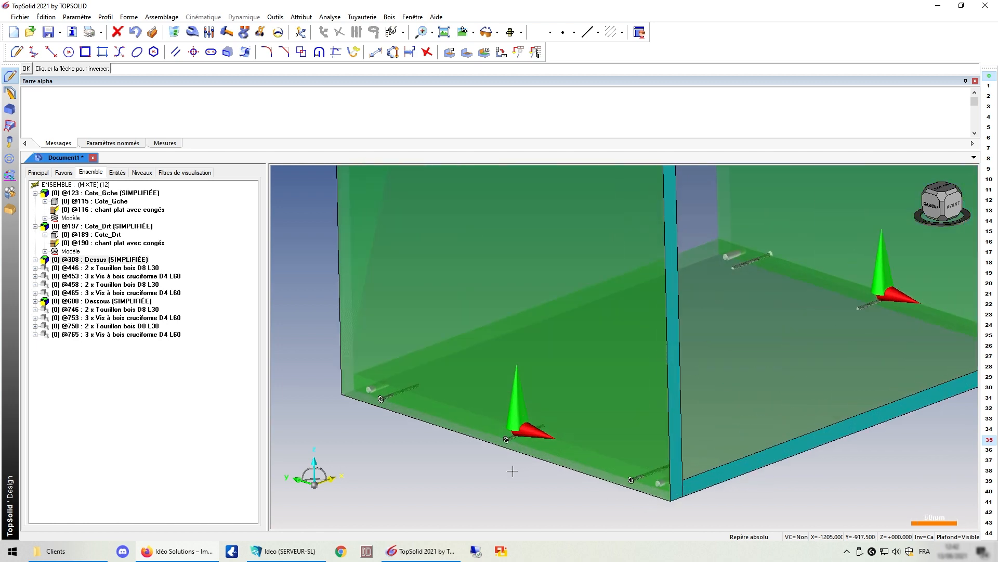
pyautogui.scroll(-3, 486, 459)
pyautogui.middleClick(734, 384)
pyautogui.moveTo(734, 384)
pyautogui.mouseDown(button='middle')
pyautogui.moveTo(408, 383)
pyautogui.moveTo(679, 383)
pyautogui.moveTo(733, 374)
pyautogui.mouseUp(button='middle')
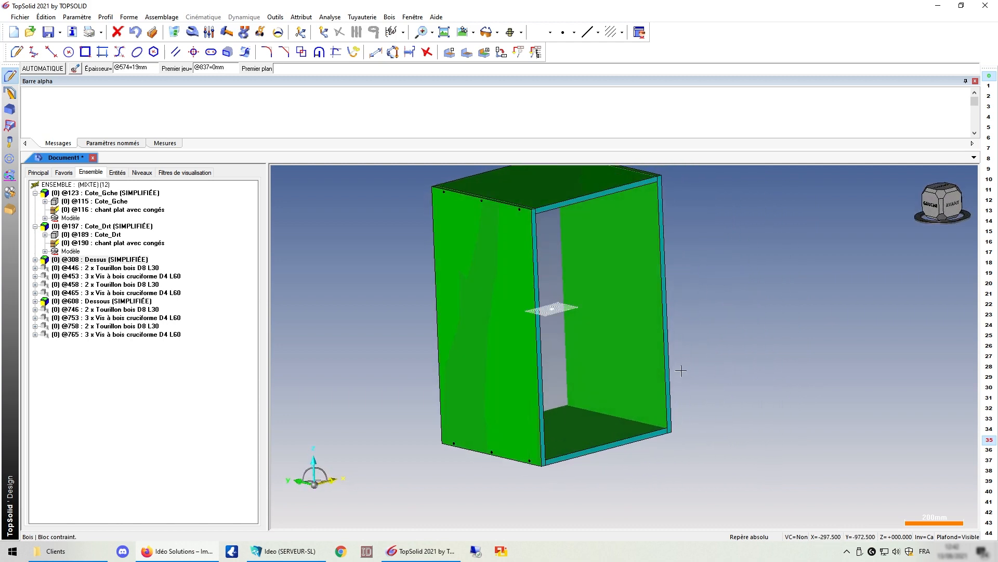
# Step: Collapse the Cote_Gche and Cote_Drt entries in the assembly tree, highlight the Dessous part and review the whole carcass
pyautogui.click(35, 192)
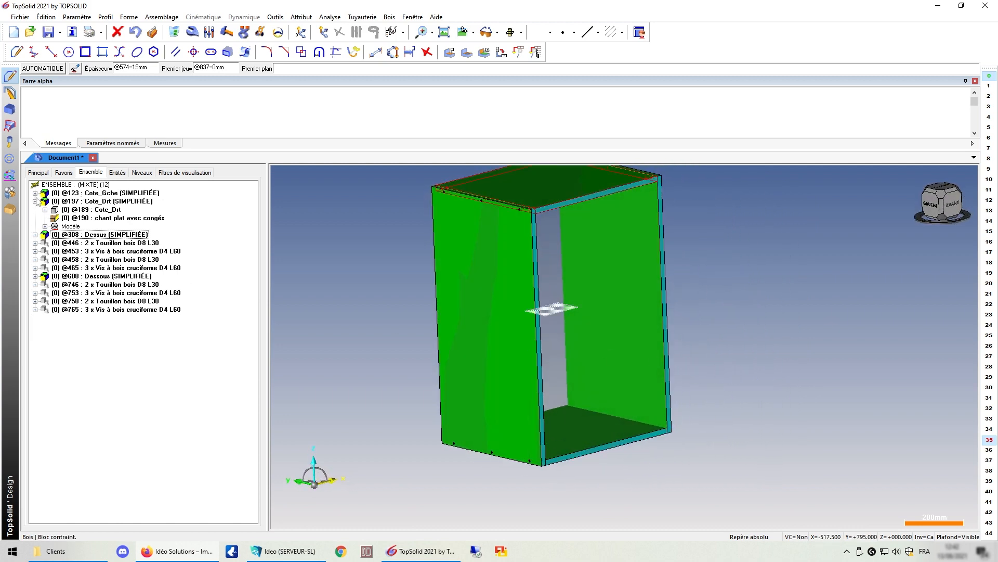
pyautogui.click(35, 201)
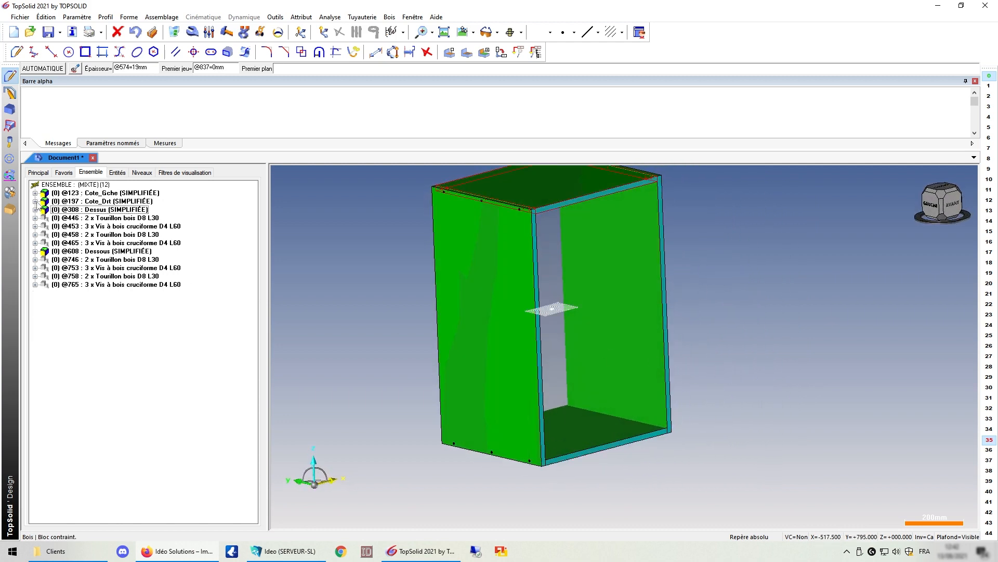
pyautogui.click(35, 252)
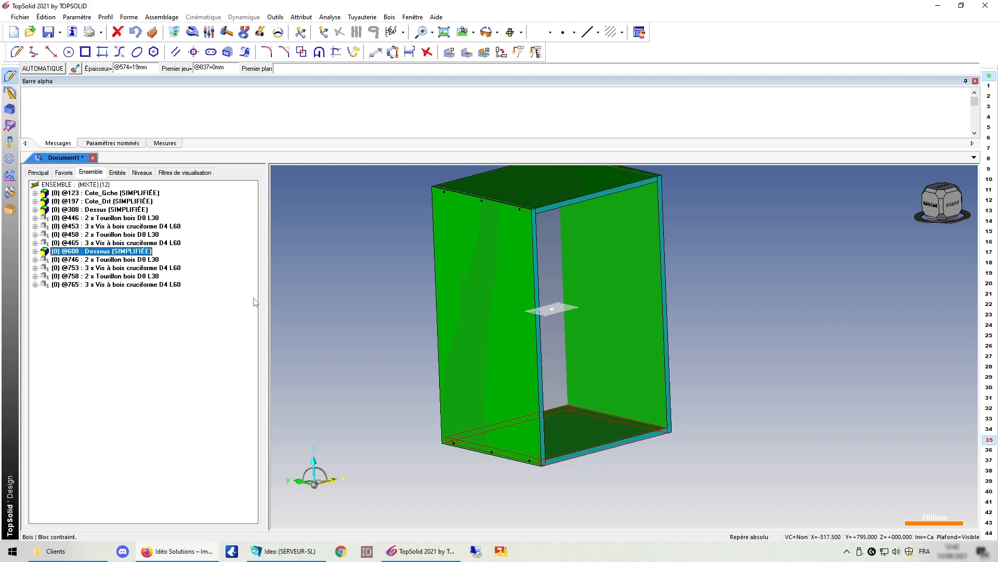
pyautogui.moveTo(440, 291); pyautogui.dragTo(405, 286, button='middle')
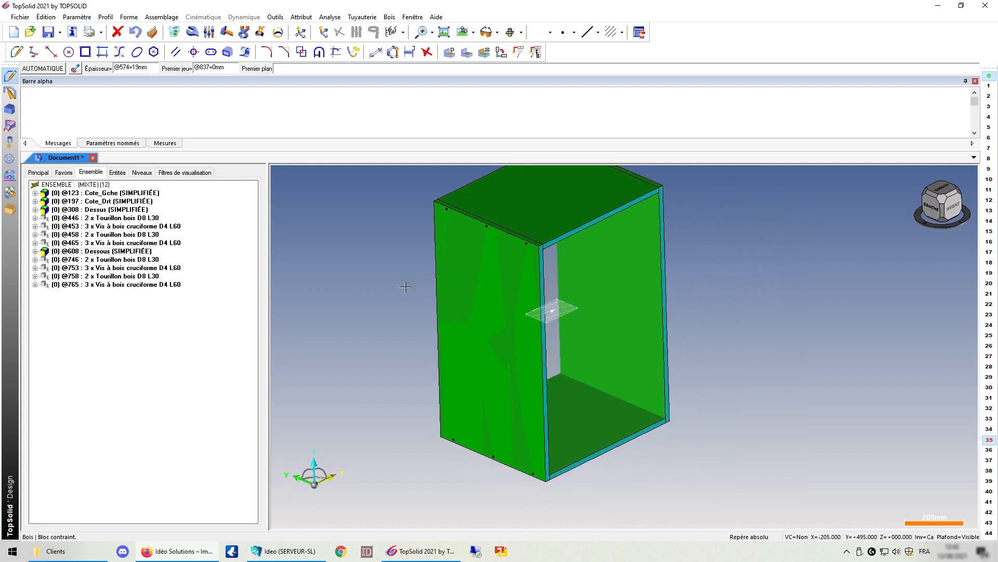
pyautogui.scroll(-5, 701, 353)
pyautogui.scroll(3, 627, 250)
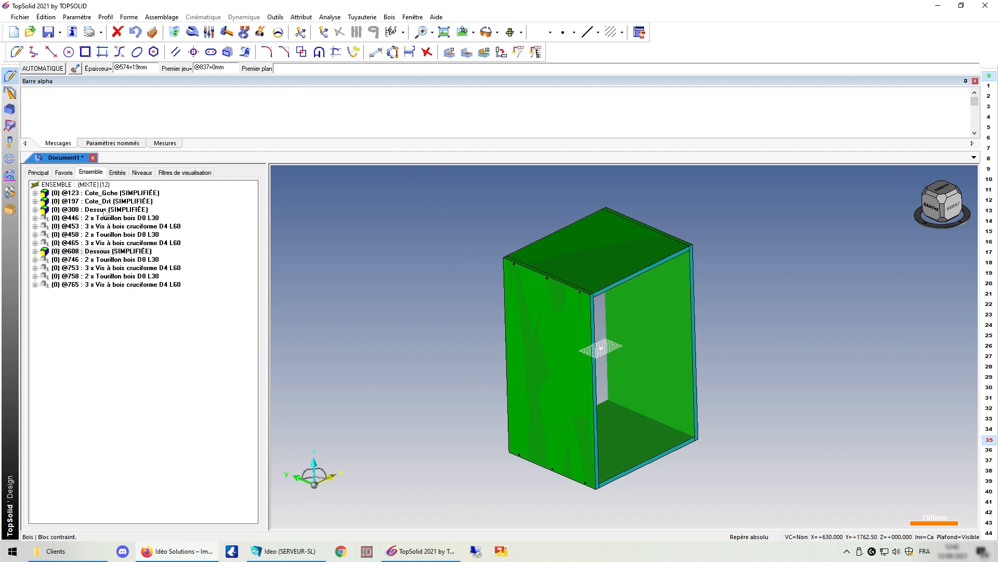
# Step: Create a new Design document without a template (Pas de modèle)
pyautogui.click(14, 32)
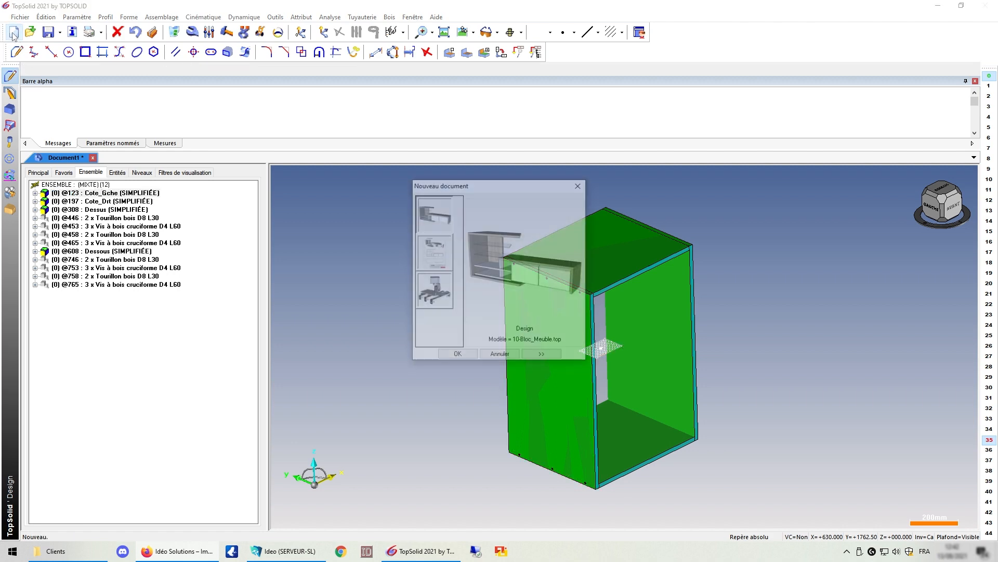
pyautogui.click(541, 358)
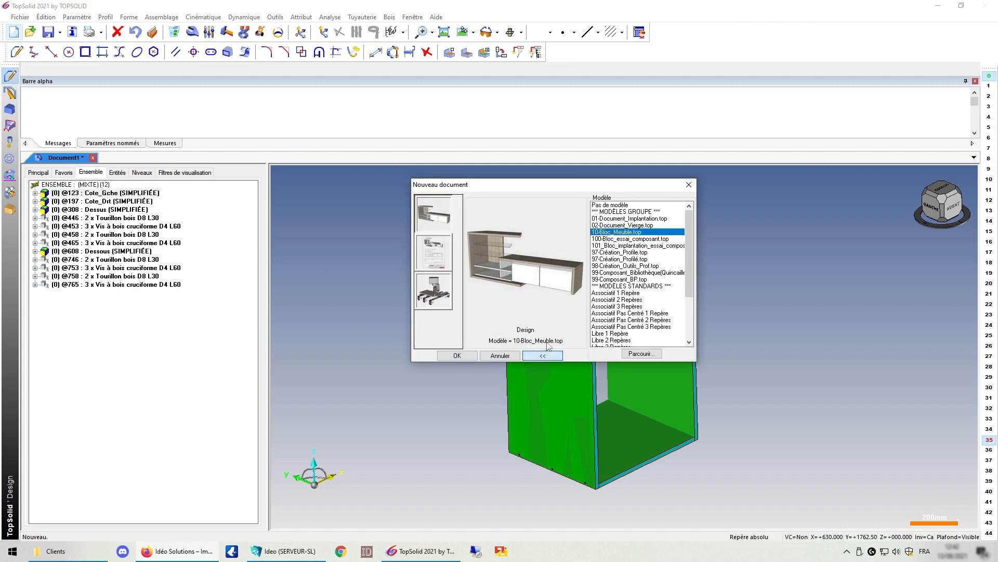
pyautogui.doubleClick(613, 204)
# Step: Extrude a new rectangular contour of about 350 × 215 mm to a height of 19 mm
pyautogui.scroll(-4, 493, 318)
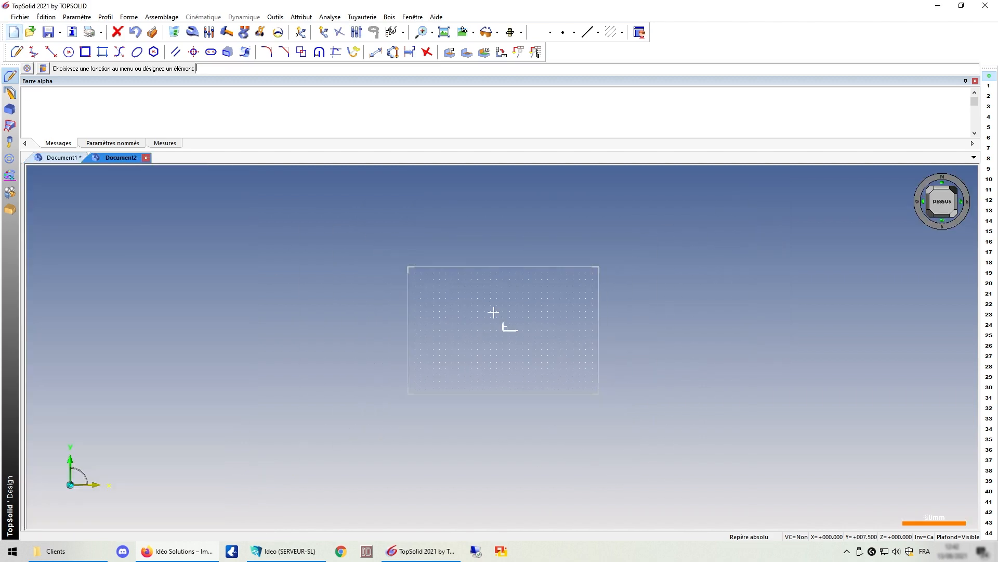
pyautogui.click(10, 109)
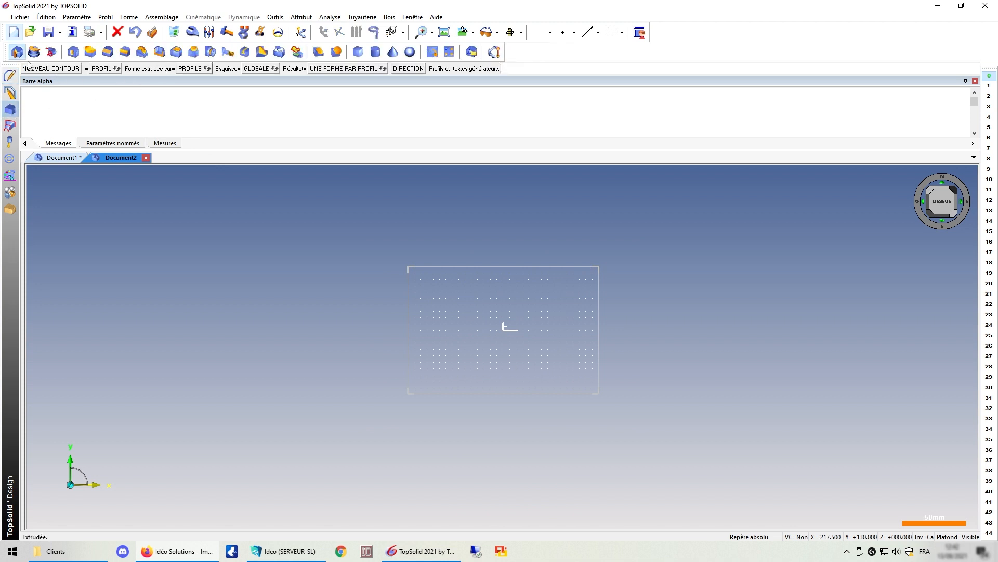
pyautogui.click(56, 71)
pyautogui.scroll(-3, 289, 216)
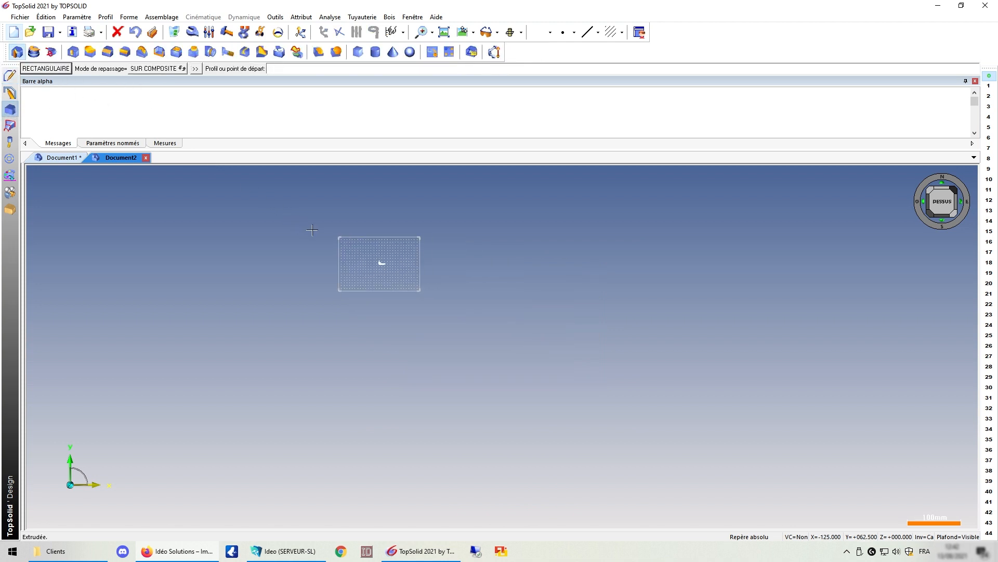
pyautogui.click(297, 219)
pyautogui.click(487, 335)
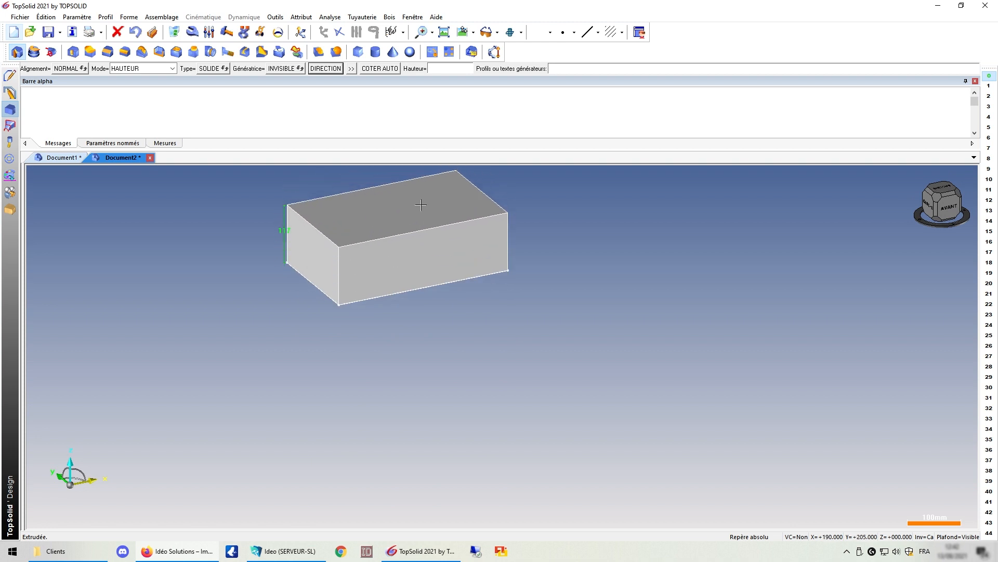
pyautogui.press('Return')
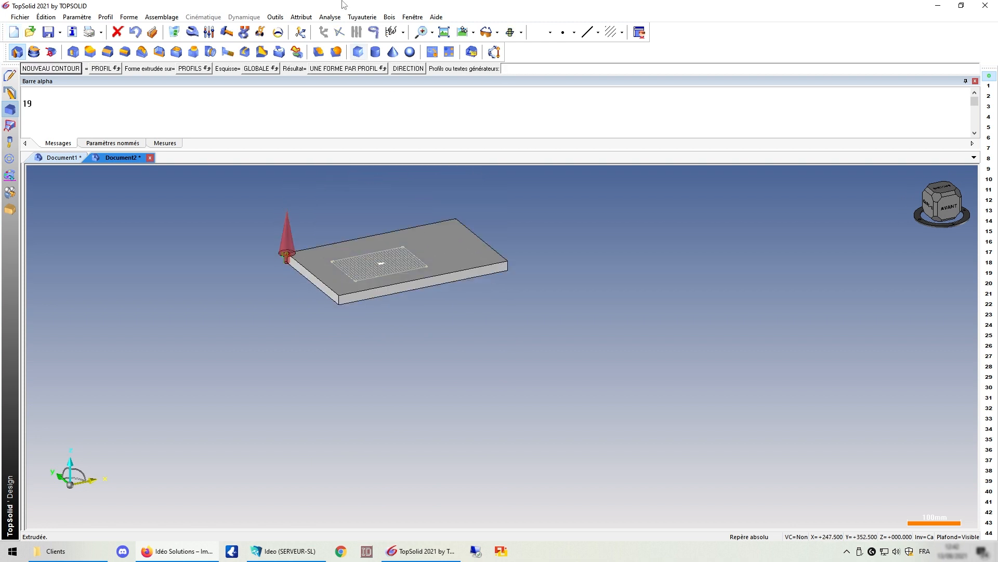
# Step: Define the 19 mm block as a panel from its upper face, with cutting data and automatic axes, and accept the part definition
pyautogui.click(393, 20)
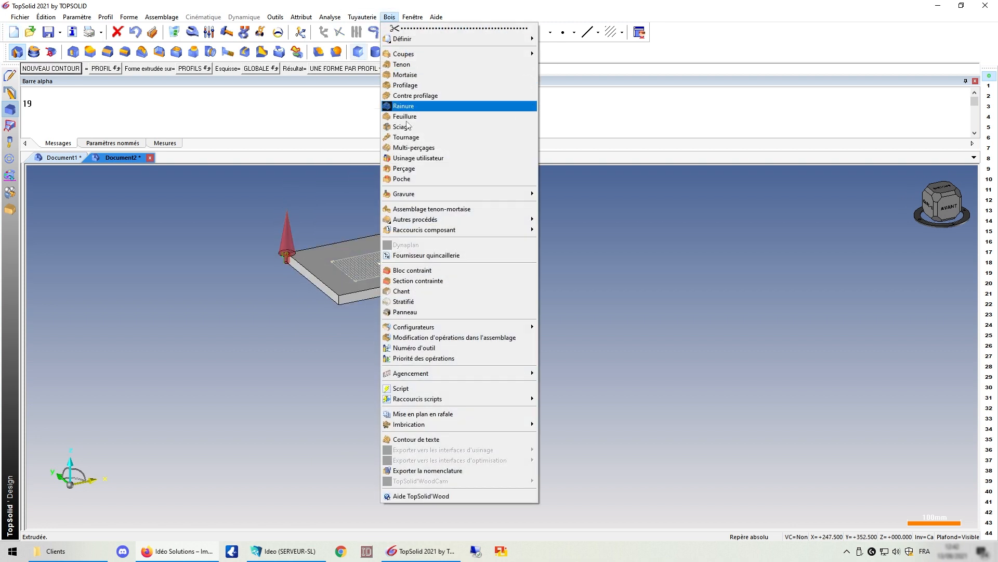
pyautogui.click(430, 314)
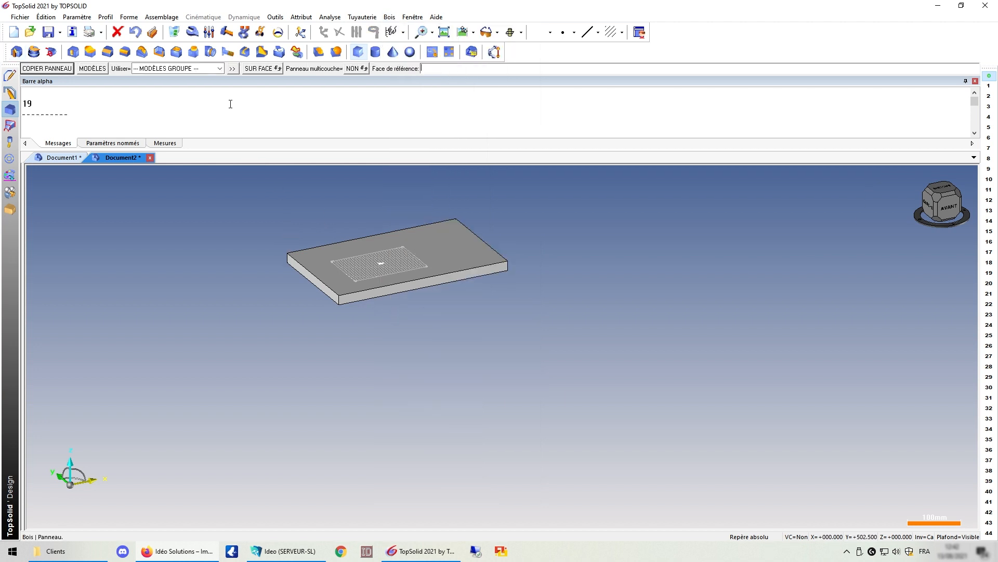
pyautogui.click(439, 248)
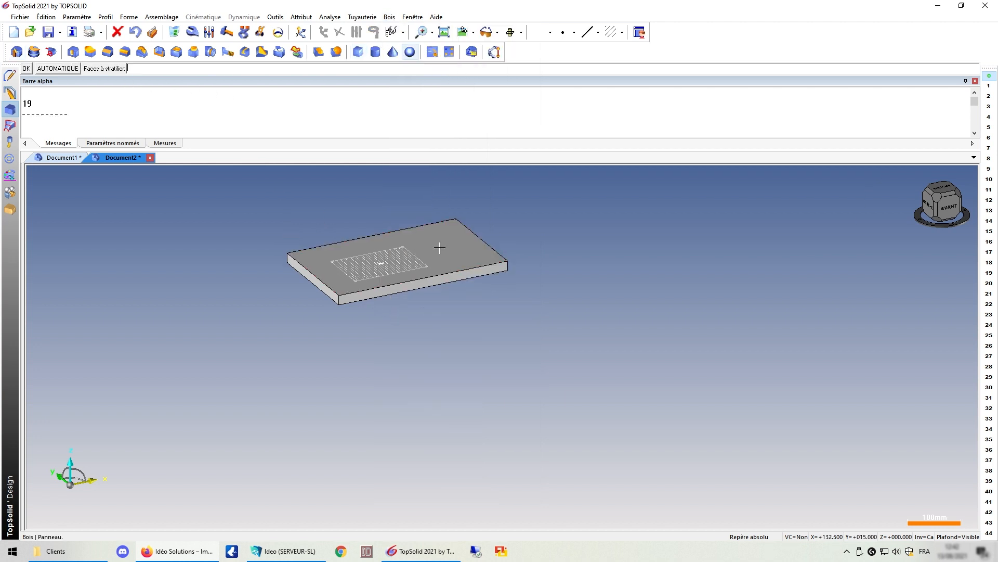
pyautogui.middleClick(550, 242)
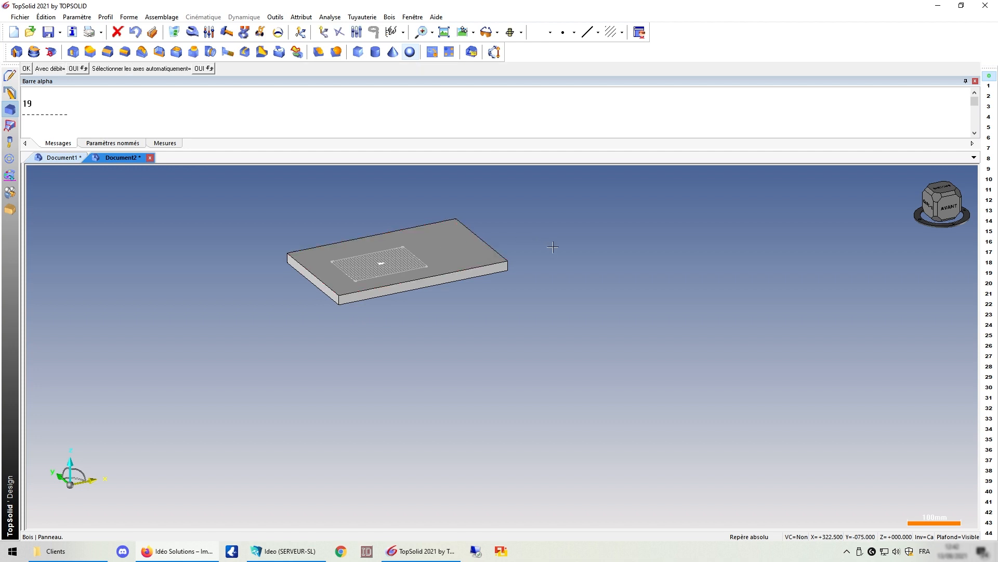
pyautogui.middleClick(549, 240)
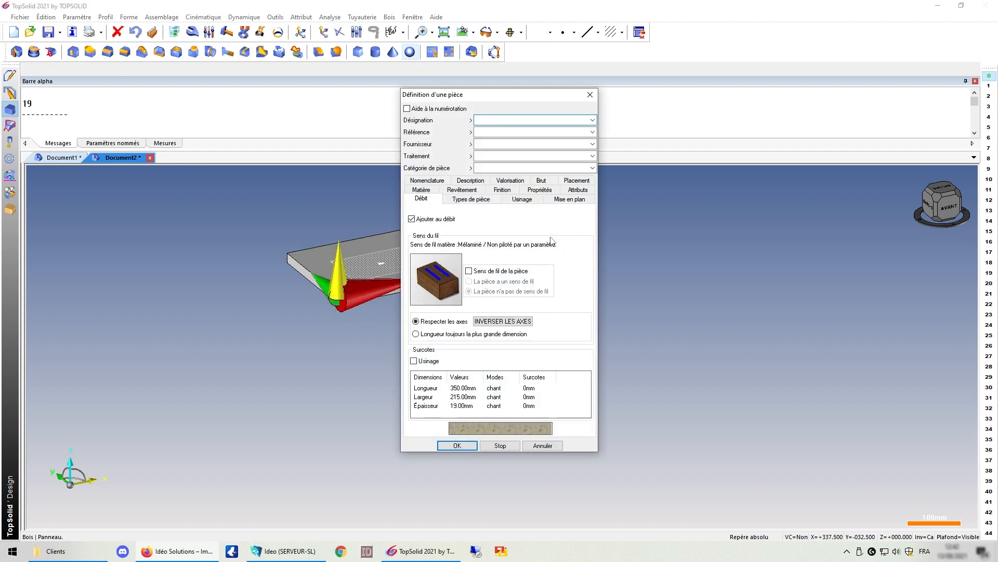
pyautogui.click(456, 446)
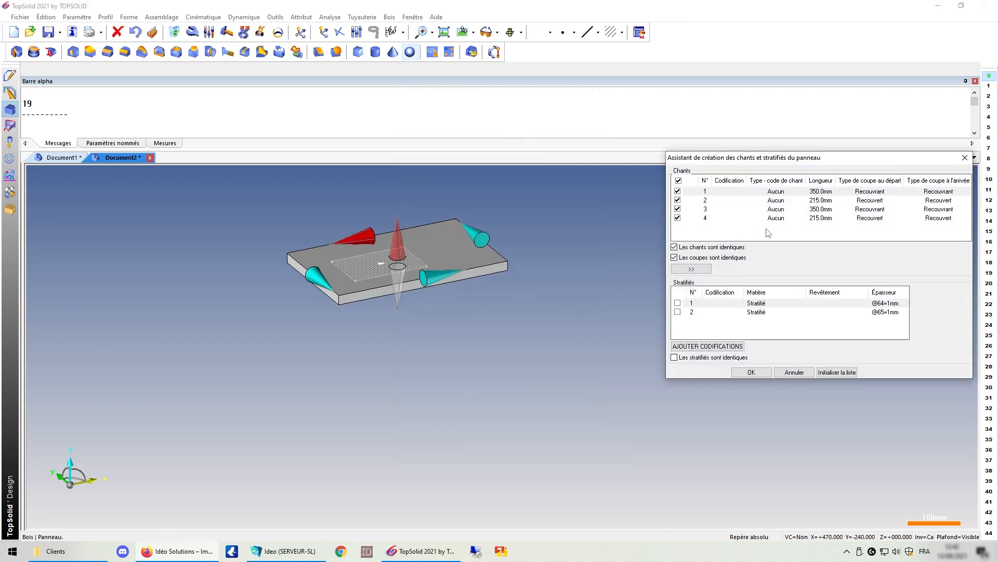
# Step: Apply an identical 1 mm Egger ABS edge band to all four edges of the panel
pyautogui.click(737, 192)
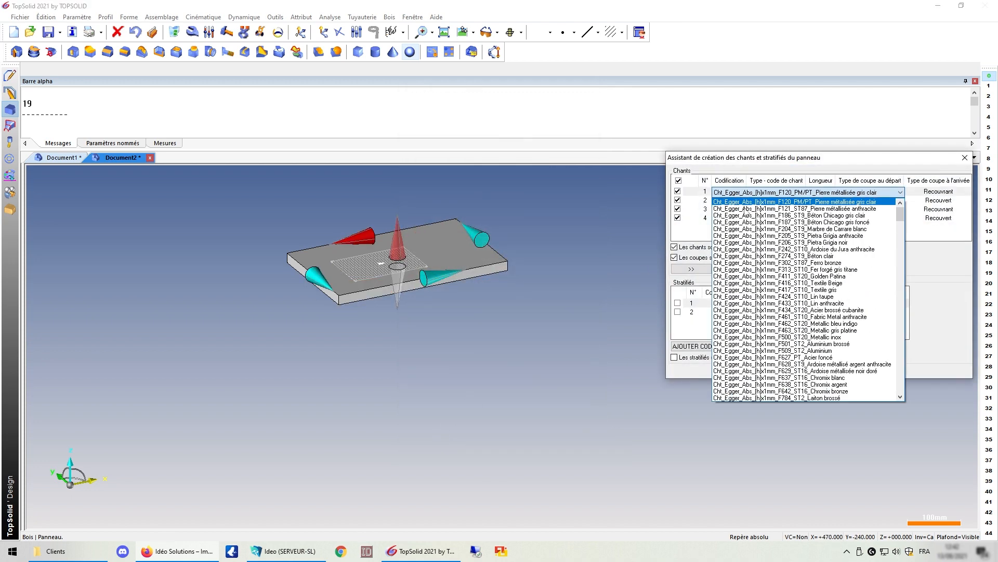
pyautogui.click(748, 222)
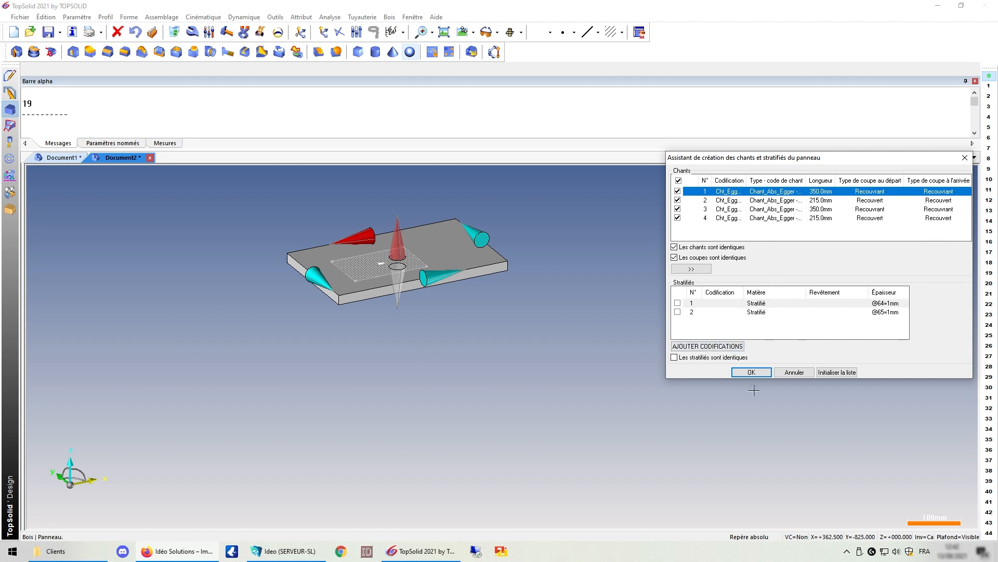
pyautogui.click(752, 372)
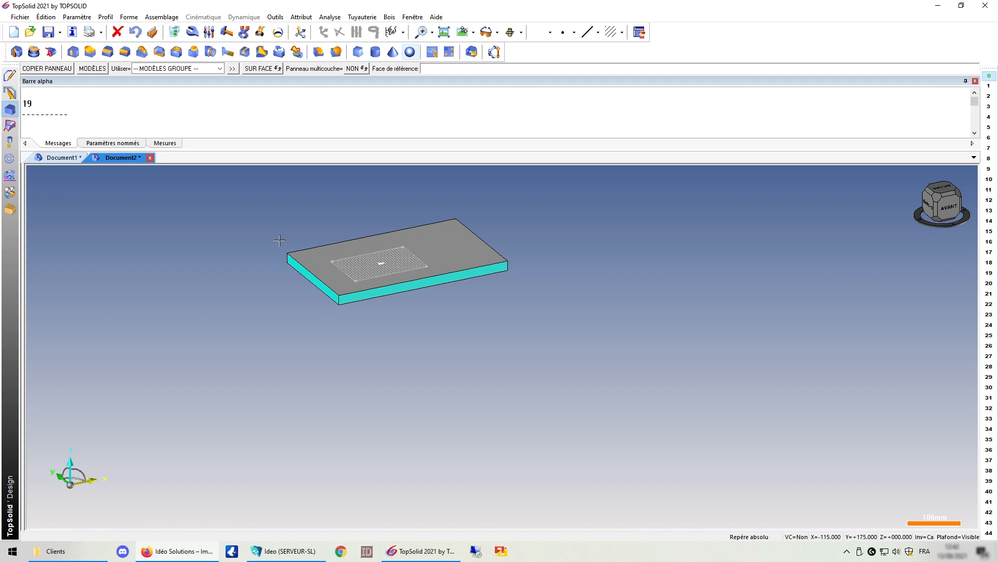
pyautogui.moveTo(279, 240); pyautogui.dragTo(307, 247, button='middle')
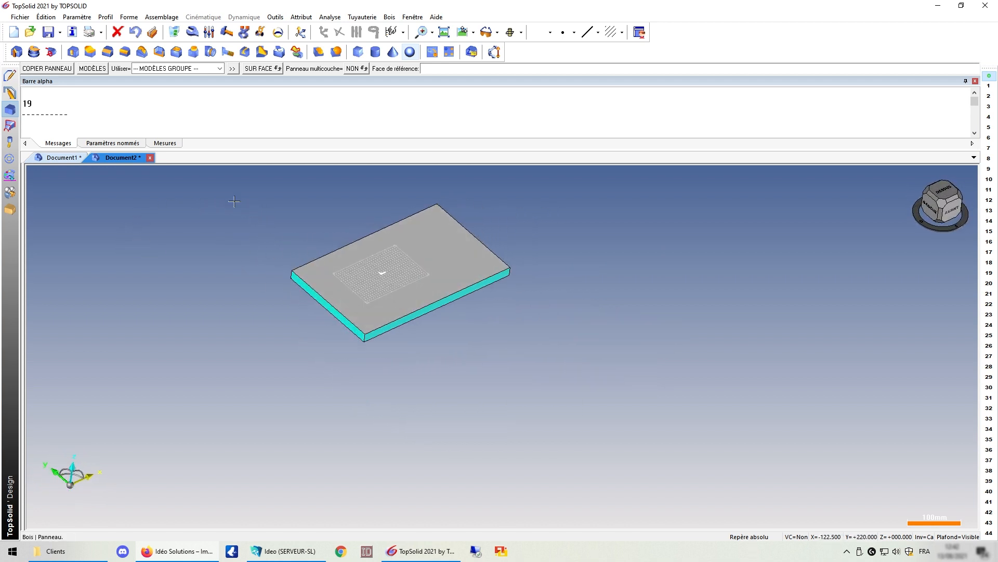
# Step: Define a new user panel model named 4_Chants from the edge-banded panel
pyautogui.click(92, 68)
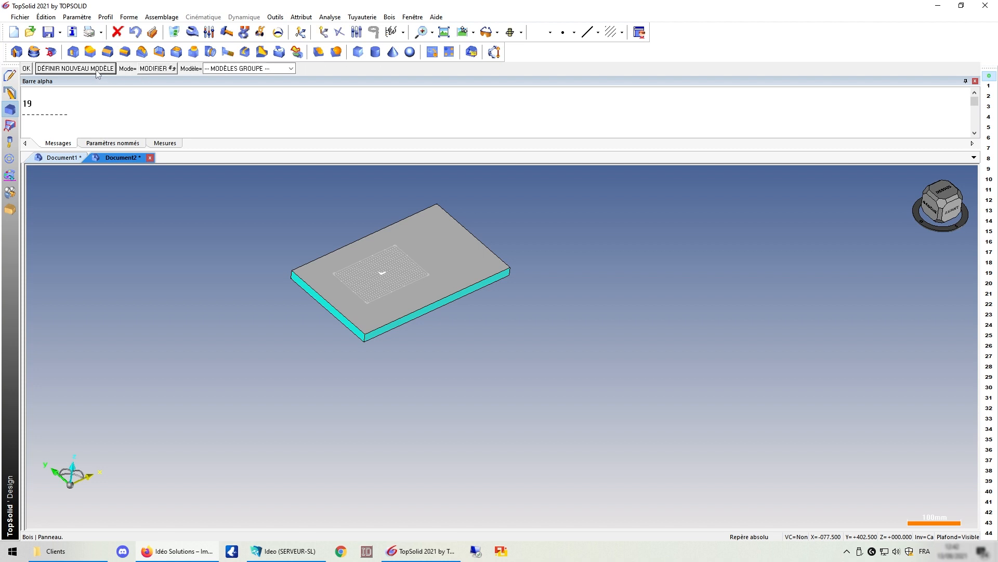
pyautogui.click(97, 68)
pyautogui.click(151, 31)
pyautogui.click(96, 70)
pyautogui.click(414, 269)
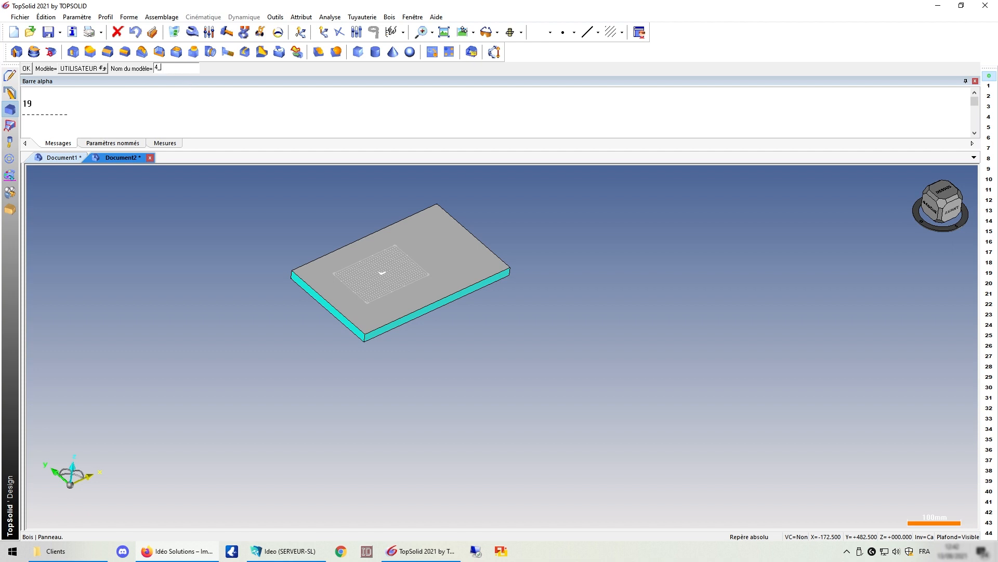
pyautogui.press('Return')
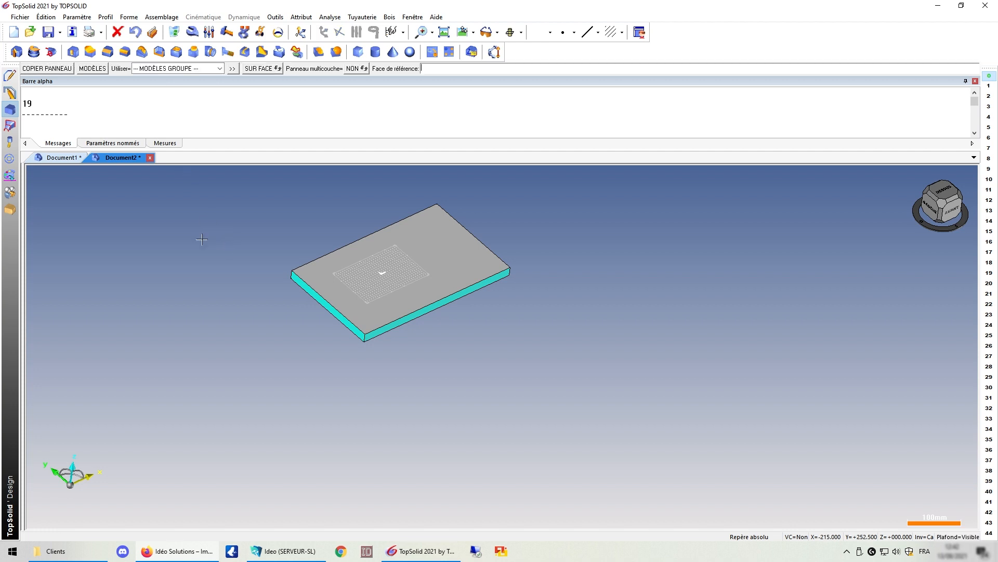
# Step: In Document1, create a 19 mm constrained block across the cabinet's front with a positioning clearance of 1.5 mm
pyautogui.click(72, 158)
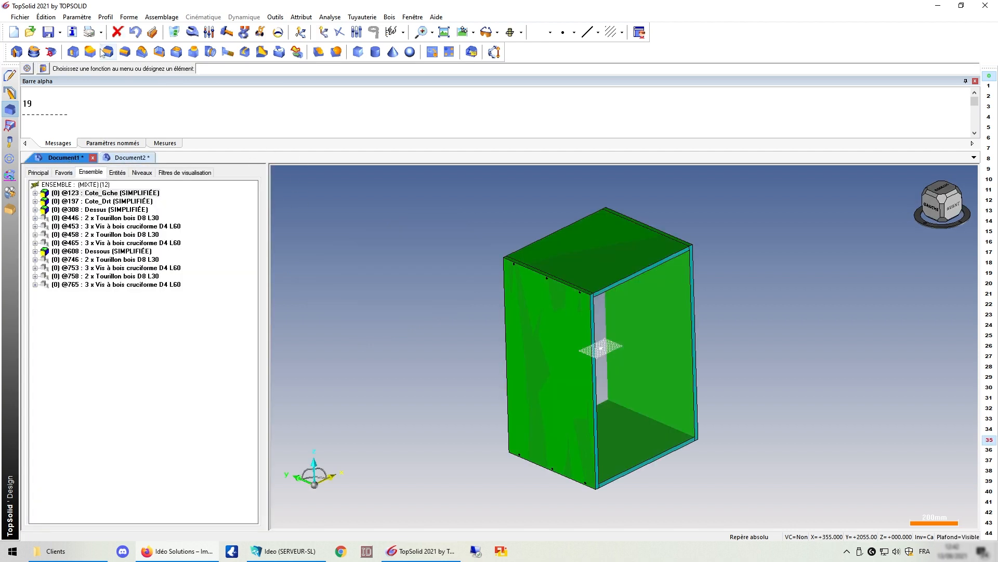
pyautogui.click(389, 17)
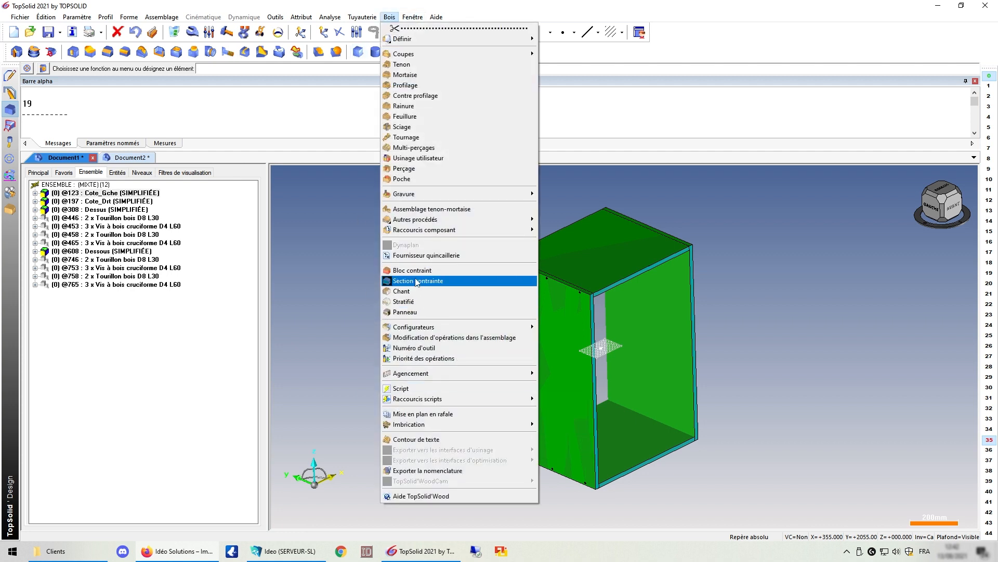
pyautogui.click(412, 270)
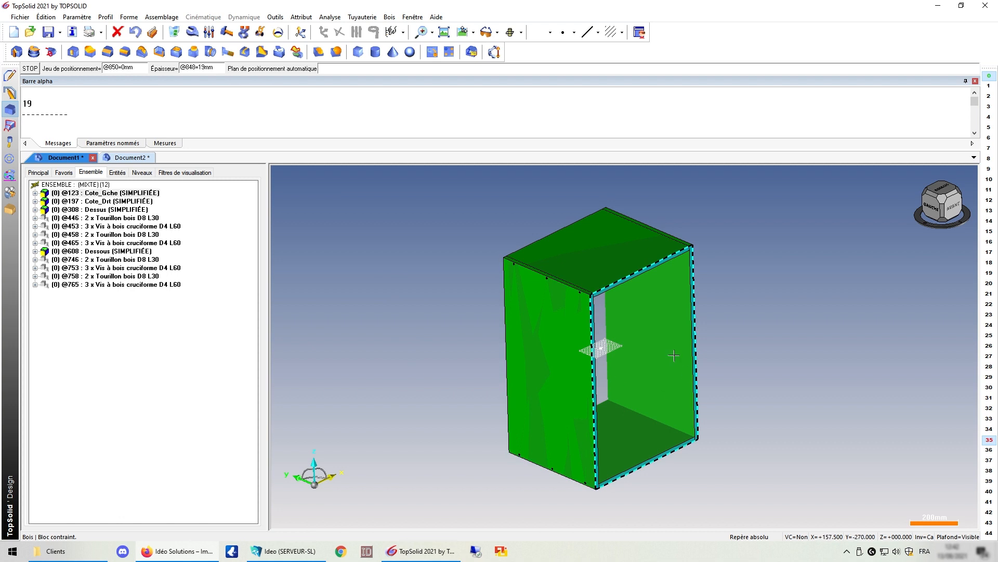
pyautogui.click(600, 350)
pyautogui.click(627, 360)
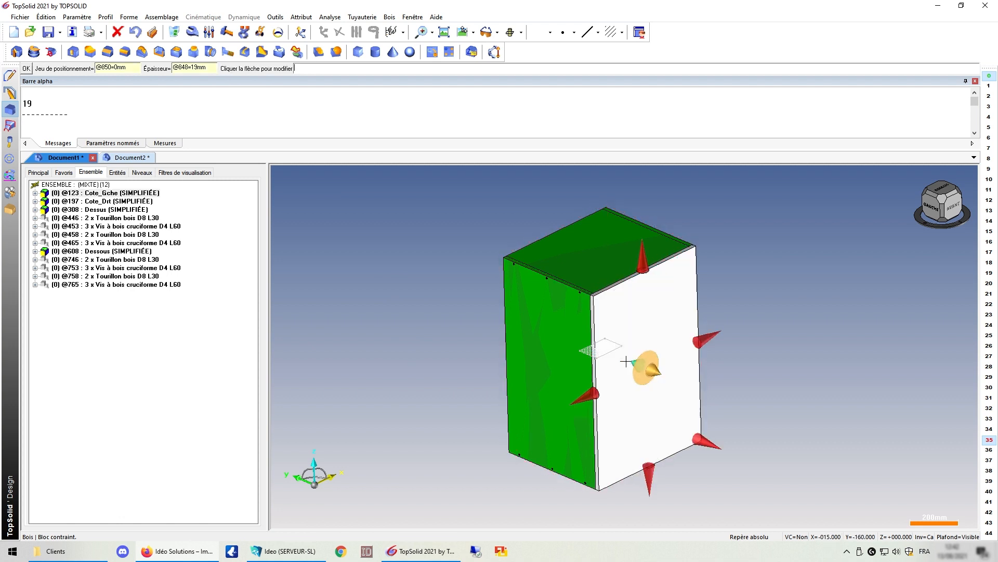
pyautogui.click(131, 71)
pyautogui.press('Return')
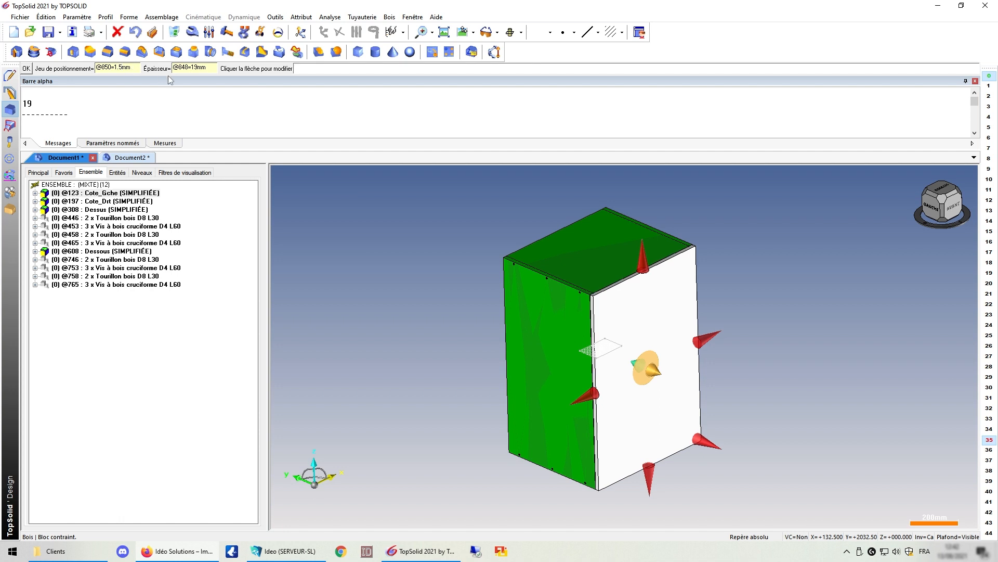
pyautogui.press('Return')
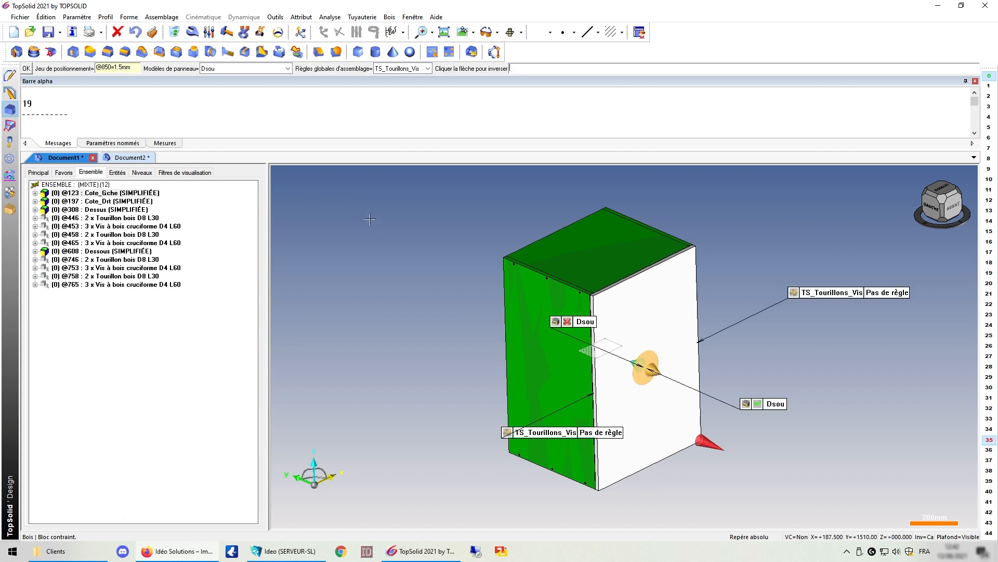
# Step: Assign the 4_Chants panel model to the front block with no assembly rule (Pas de règle)
pyautogui.click(288, 68)
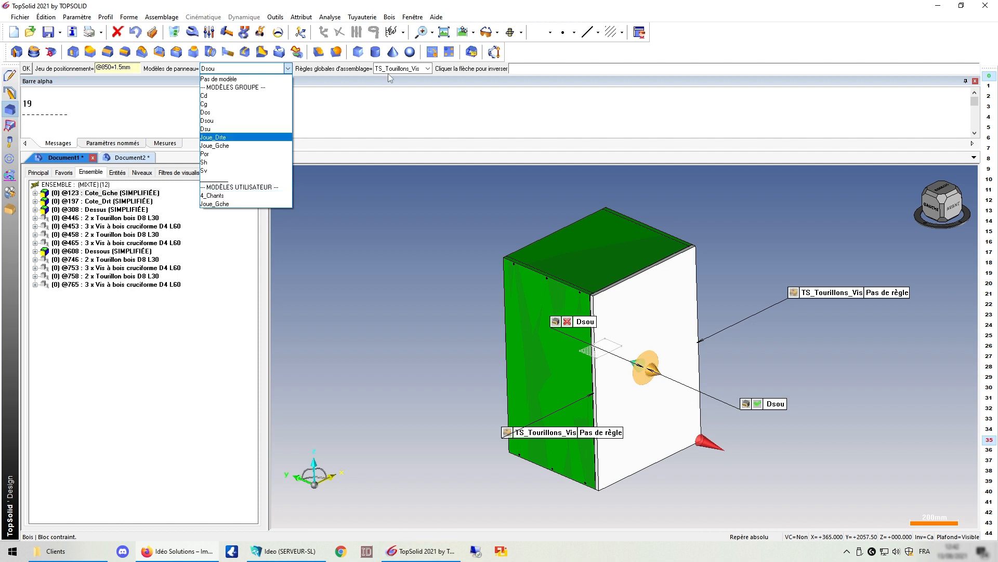
pyautogui.click(222, 196)
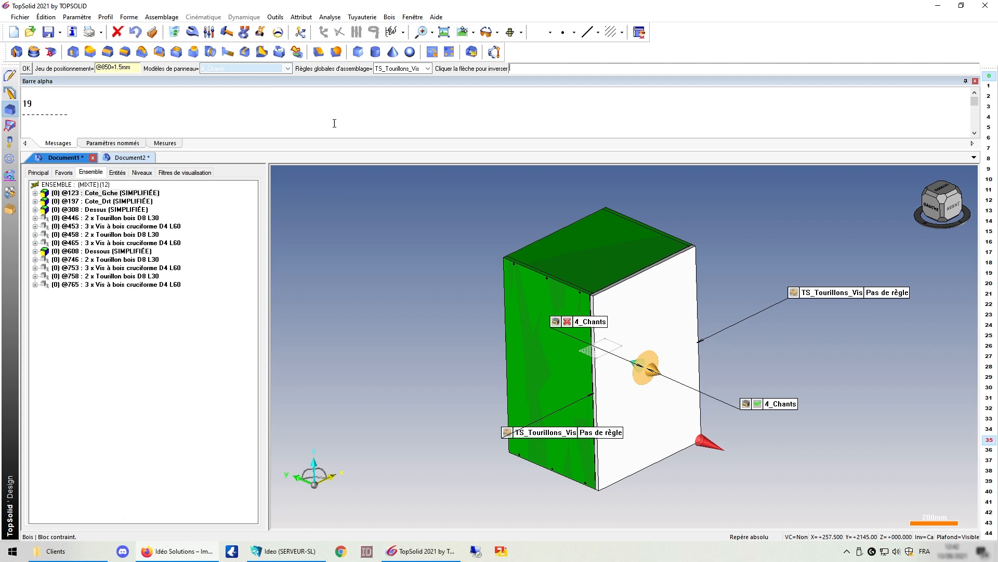
pyautogui.click(411, 69)
pyautogui.click(396, 80)
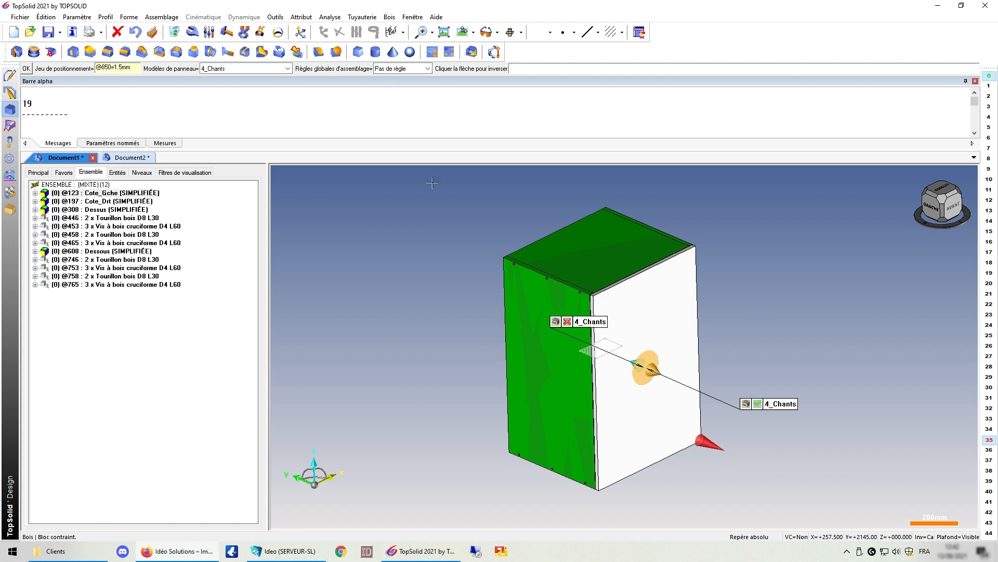
pyautogui.press('Return')
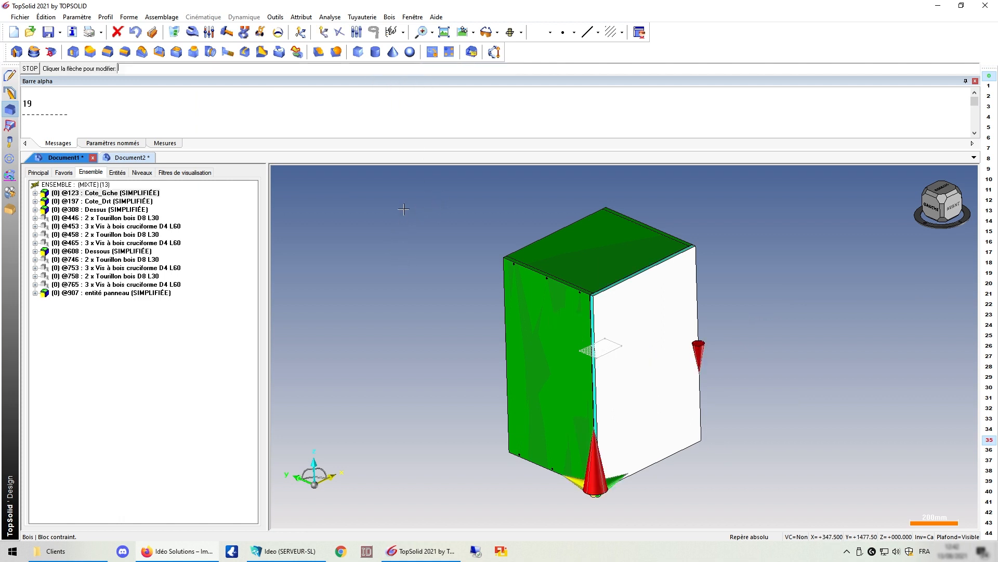
# Step: Examine the edge bands around the cabinet's front panel and expand its entry in the assembly tree
pyautogui.scroll(5, 561, 290)
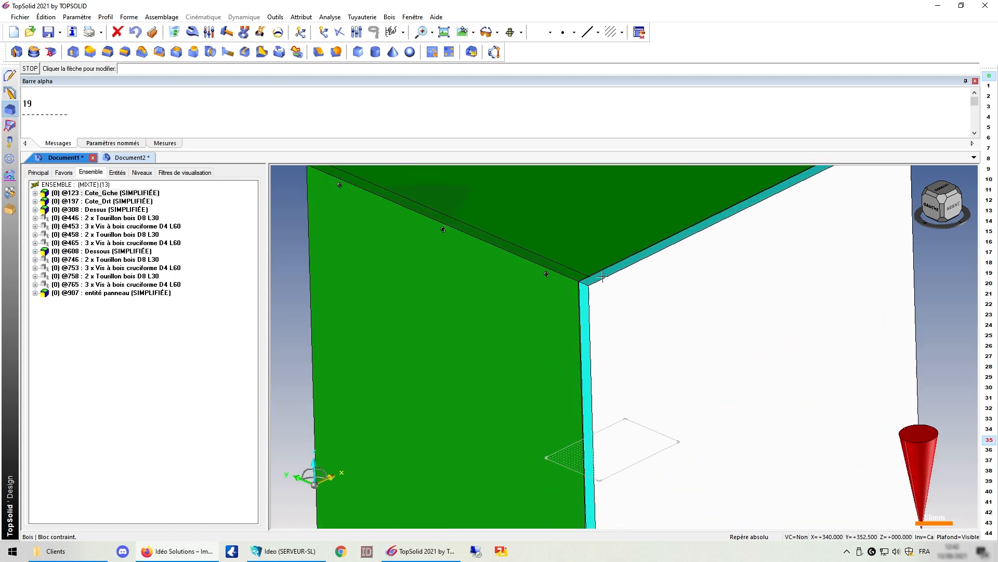
pyautogui.scroll(-5, 624, 305)
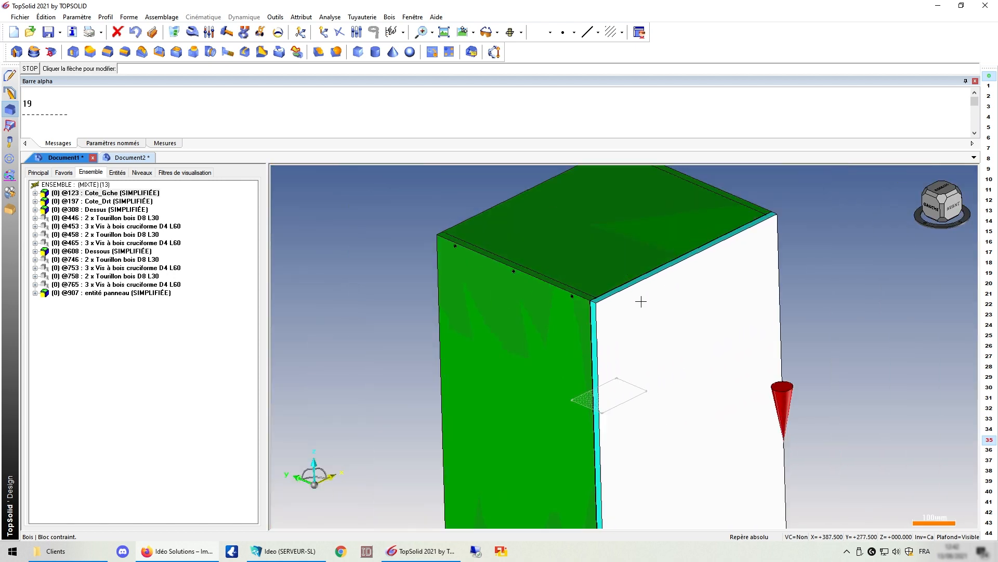
pyautogui.moveTo(786, 263); pyautogui.dragTo(693, 280, button='middle')
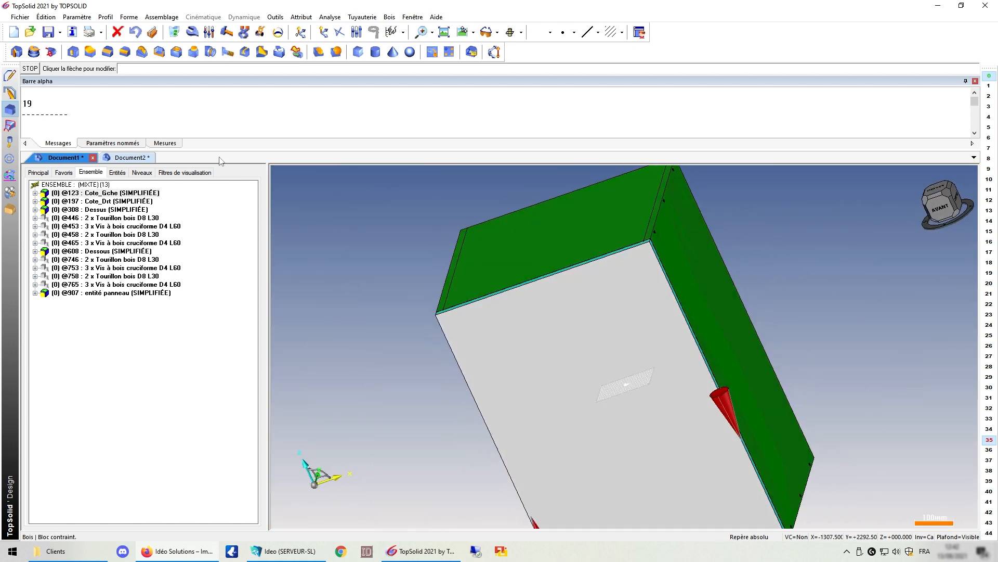
pyautogui.click(132, 158)
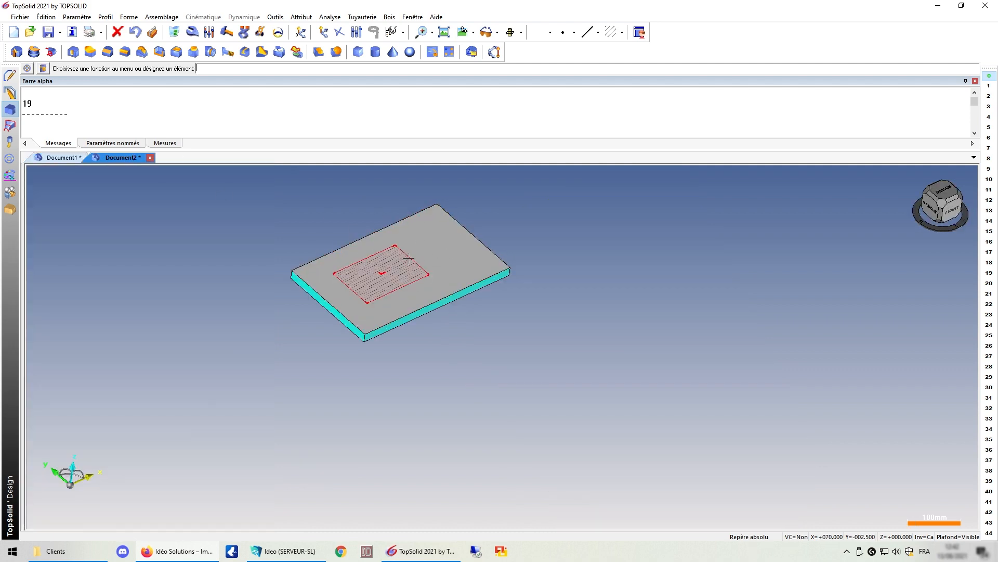
pyautogui.click(49, 158)
pyautogui.scroll(-2, 335, 314)
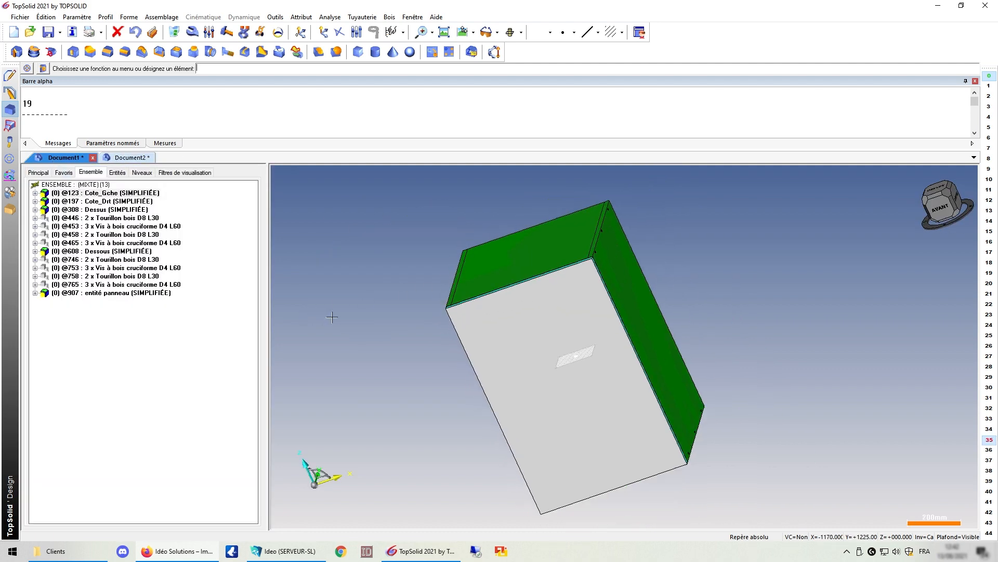
pyautogui.moveTo(335, 314); pyautogui.dragTo(434, 309, button='middle')
pyautogui.click(34, 292)
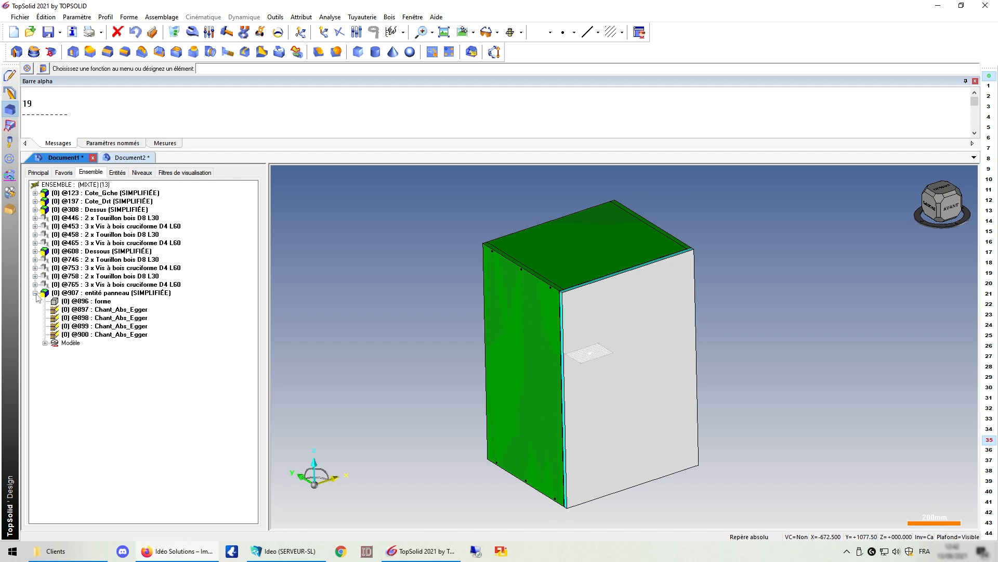
# Step: Expand the panel entry in Document2's assembly tree and compare its edge bands with those of the cabinet's front panel
pyautogui.click(125, 158)
pyautogui.doubleClick(23, 177)
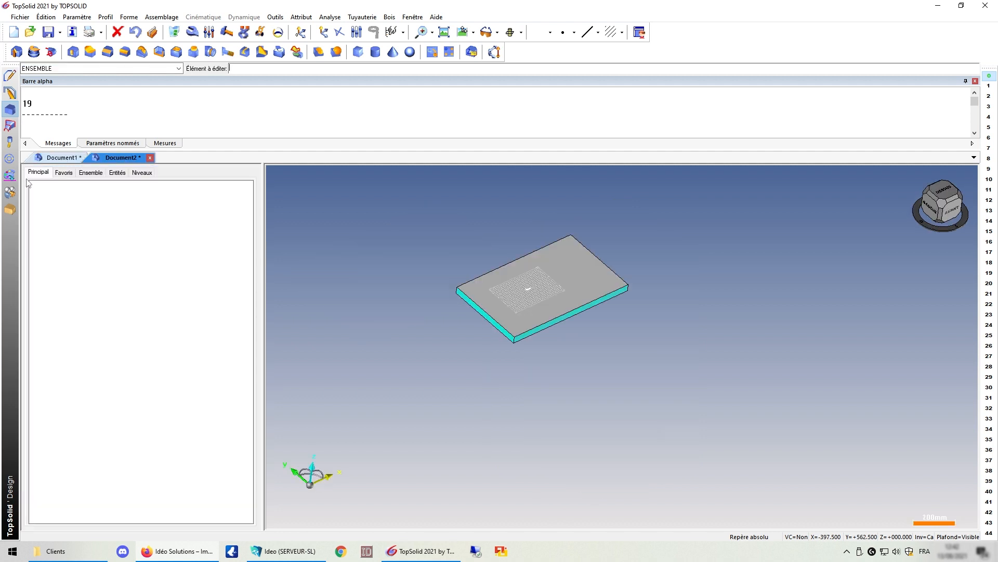
pyautogui.click(92, 174)
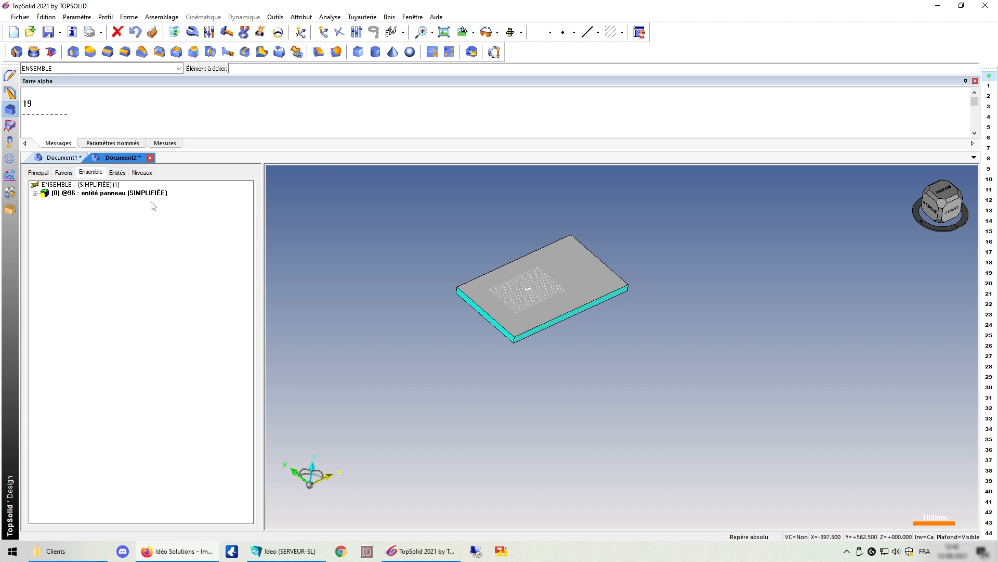
pyautogui.click(35, 193)
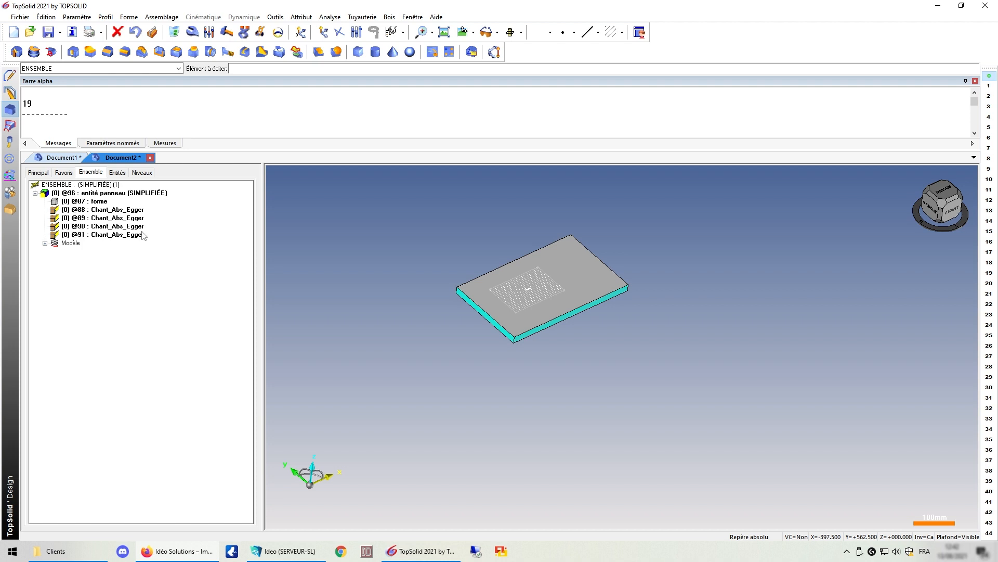
pyautogui.click(60, 158)
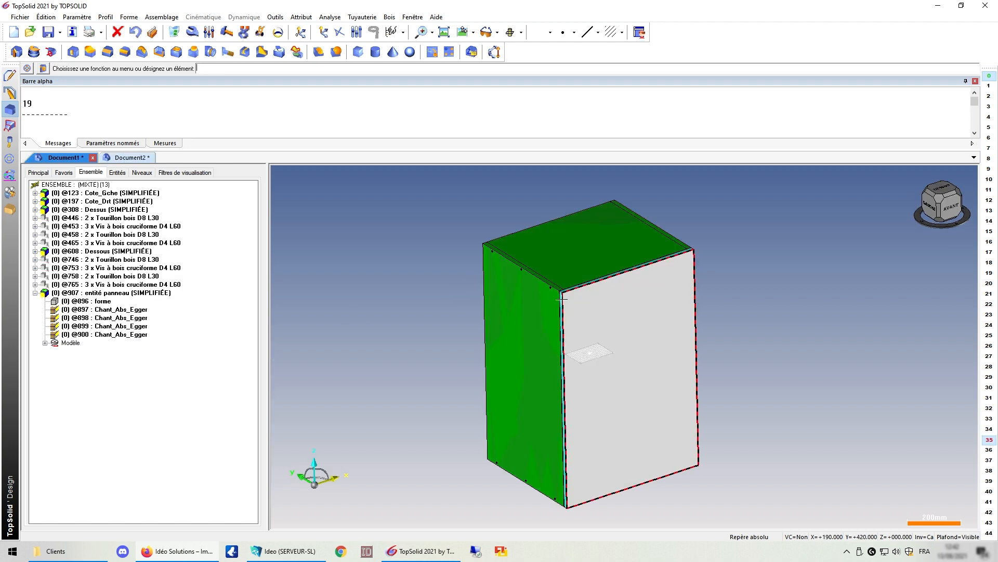
# Step: Create another new Design document without a template (Pas de modèle)
pyautogui.click(139, 158)
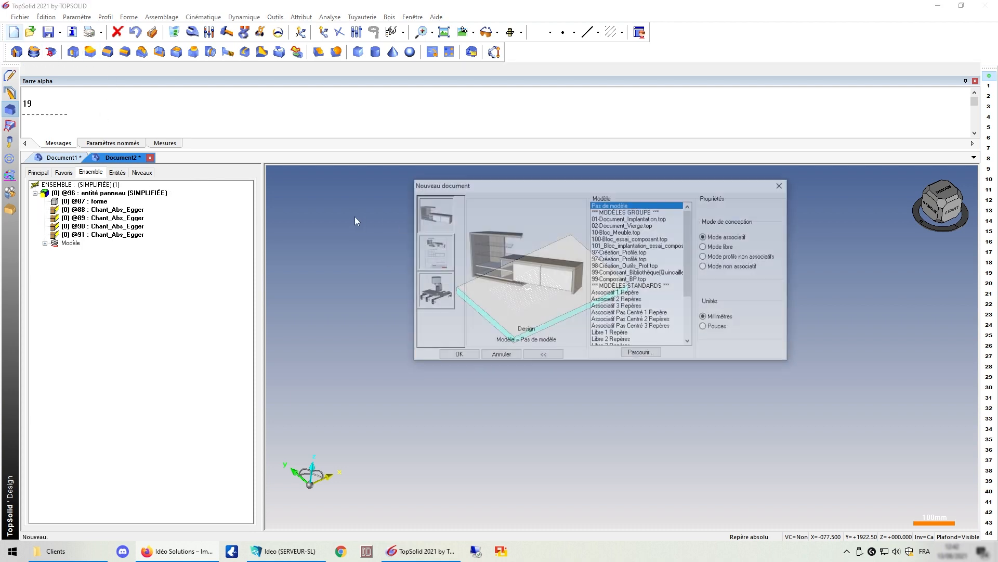
pyautogui.press('Return')
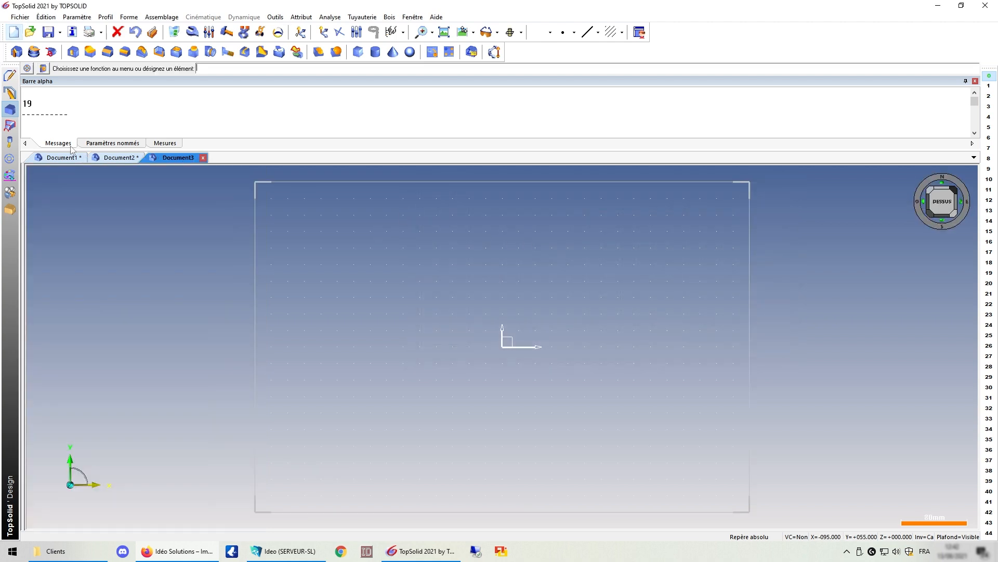
# Step: Extrude a rectangle of about 132.5 × 65 mm into a 19 mm thick block in Document3
pyautogui.click(9, 110)
pyautogui.click(66, 71)
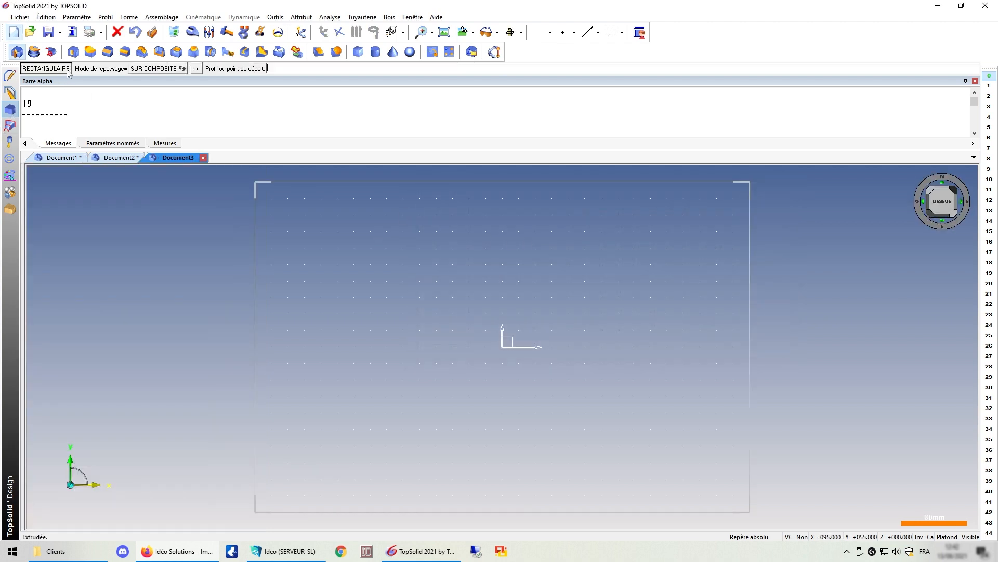
pyautogui.click(336, 239)
pyautogui.click(766, 439)
pyautogui.press('Return')
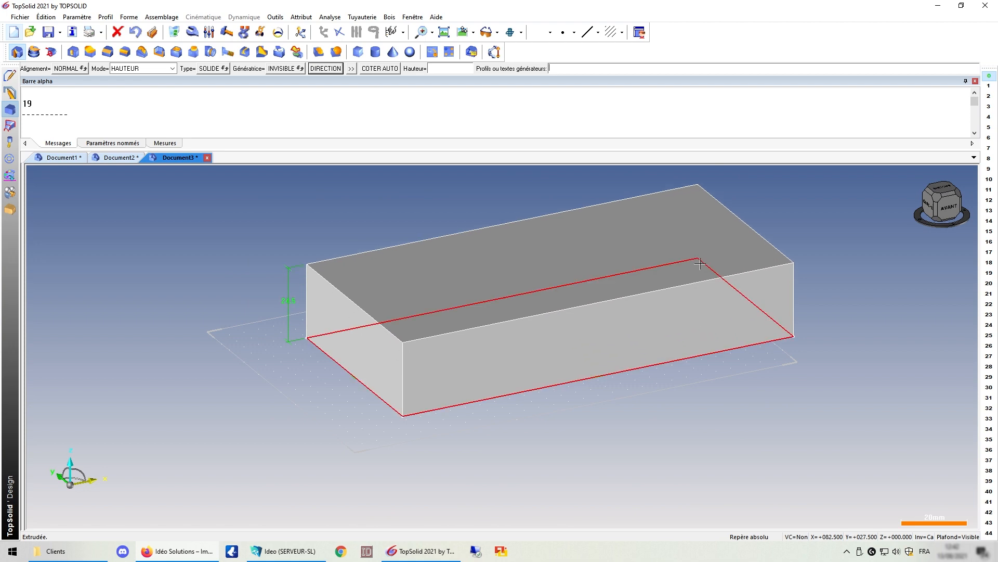
# Step: Define the block as a panel from its upper face, enter its designation, and set its colour to blue
pyautogui.click(390, 17)
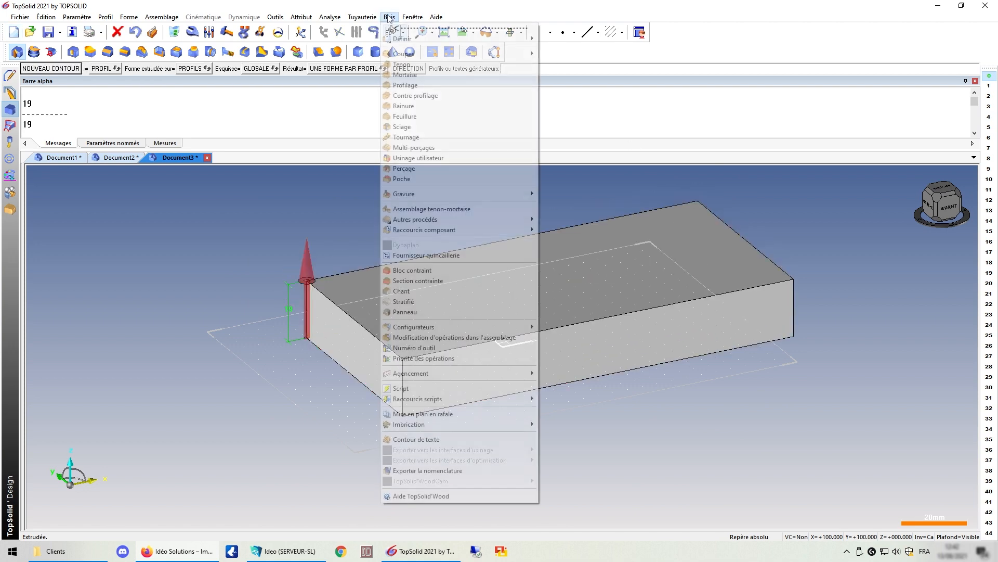
pyautogui.click(440, 310)
pyautogui.click(519, 287)
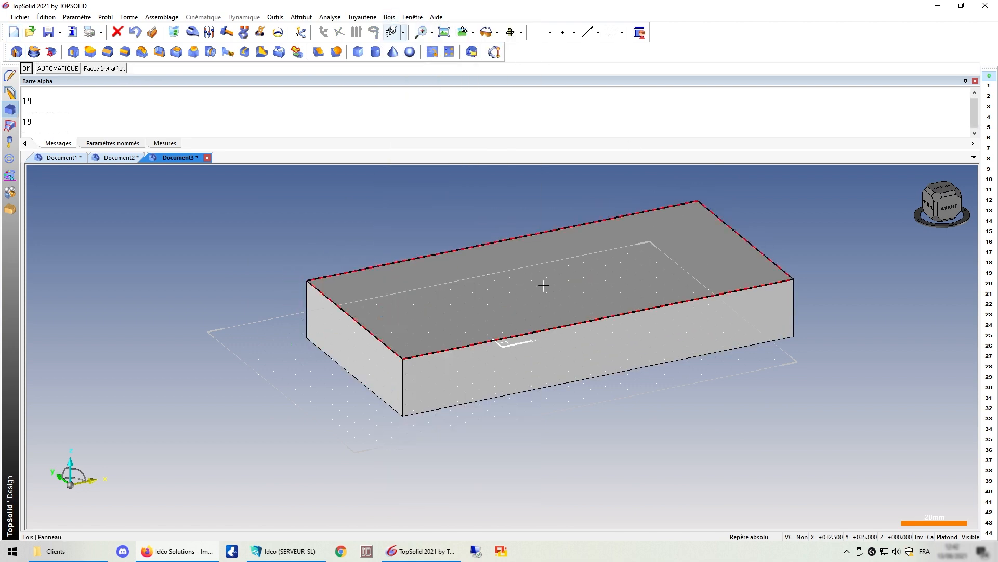
pyautogui.press('Return')
pyautogui.press('Return')
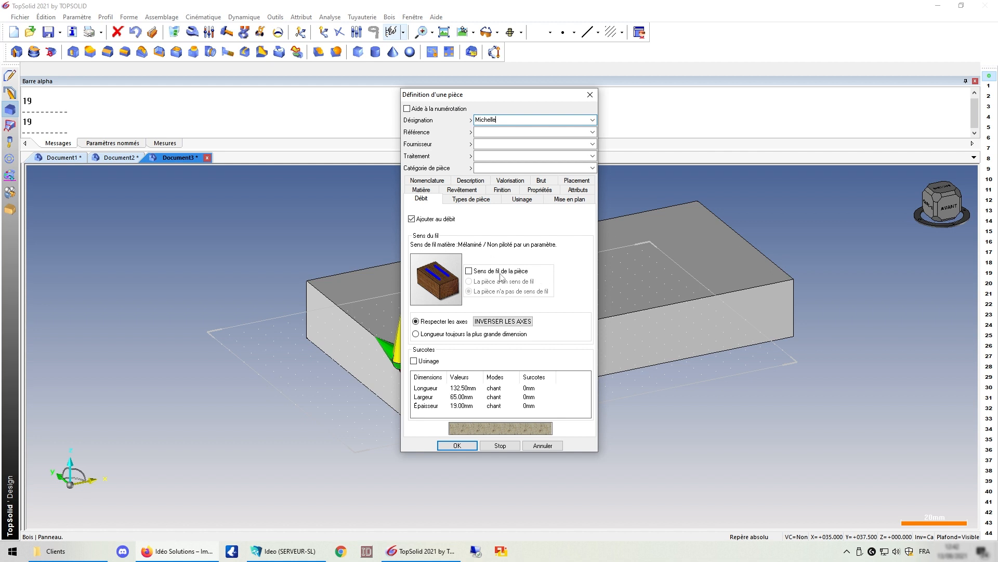
pyautogui.click(576, 190)
pyautogui.click(538, 236)
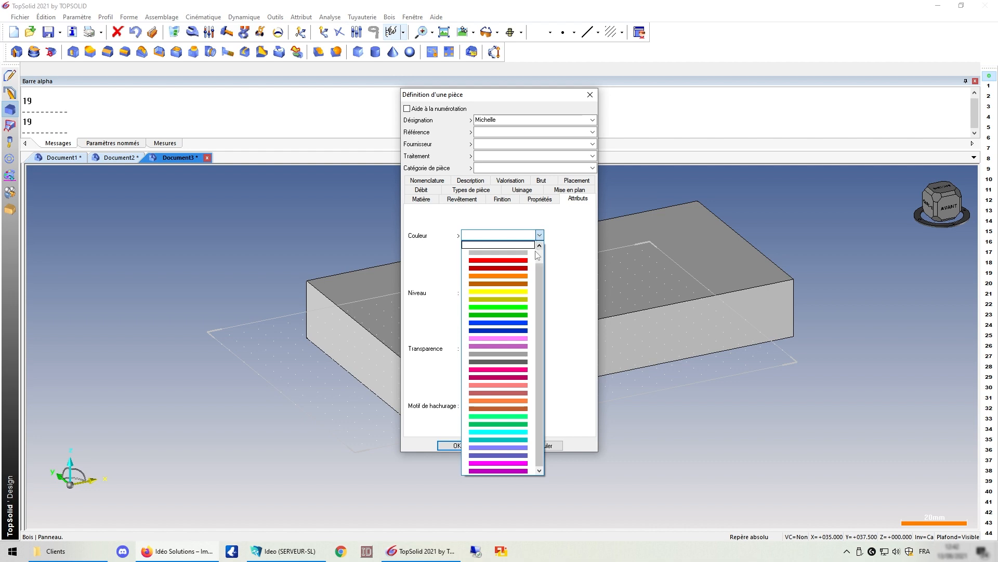
pyautogui.click(512, 324)
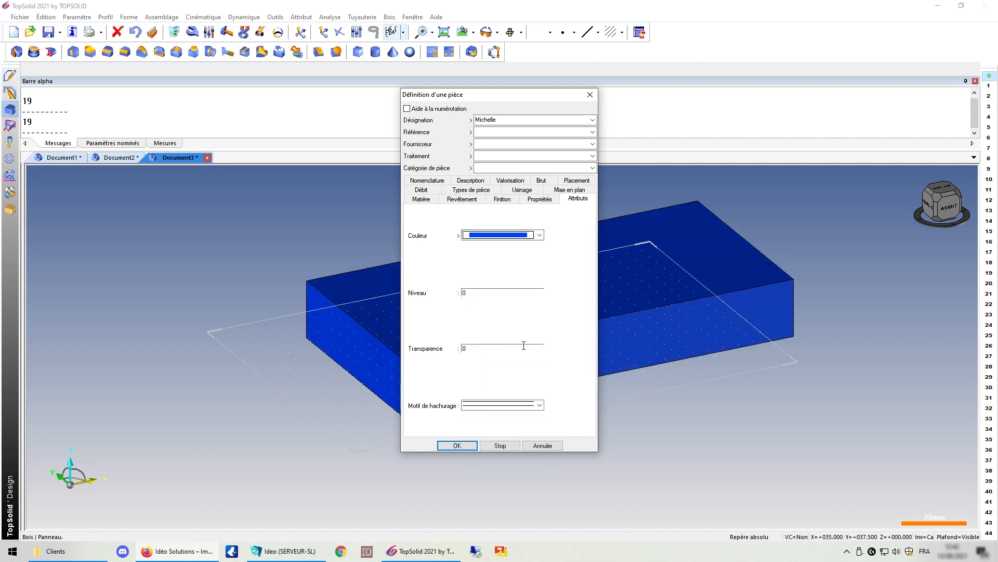
pyautogui.click(457, 446)
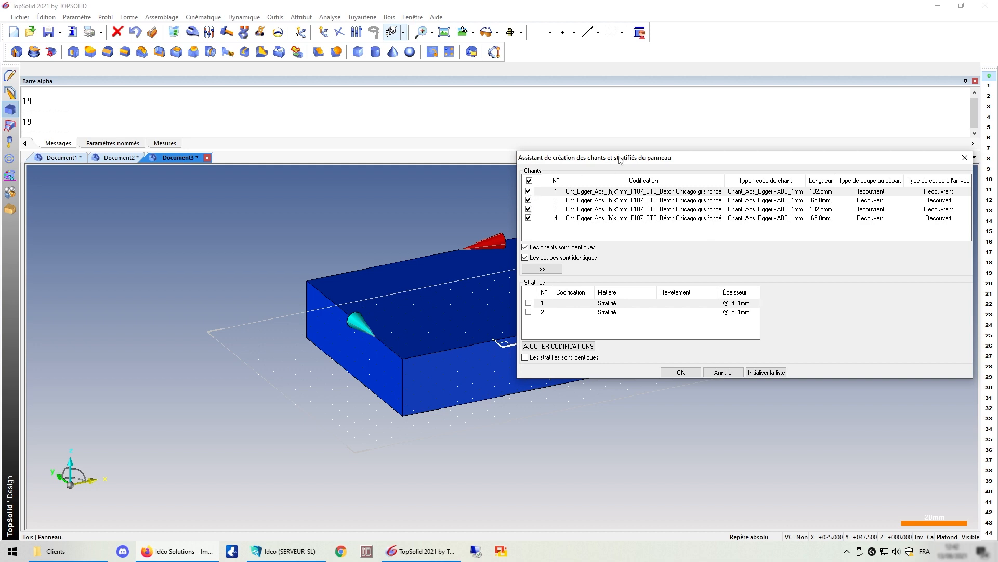
# Step: Apply 1 mm Chant_Abs_Egger edge bands to only two adjacent edges of the panel, one long and one short
pyautogui.moveTo(619, 159); pyautogui.dragTo(513, 97)
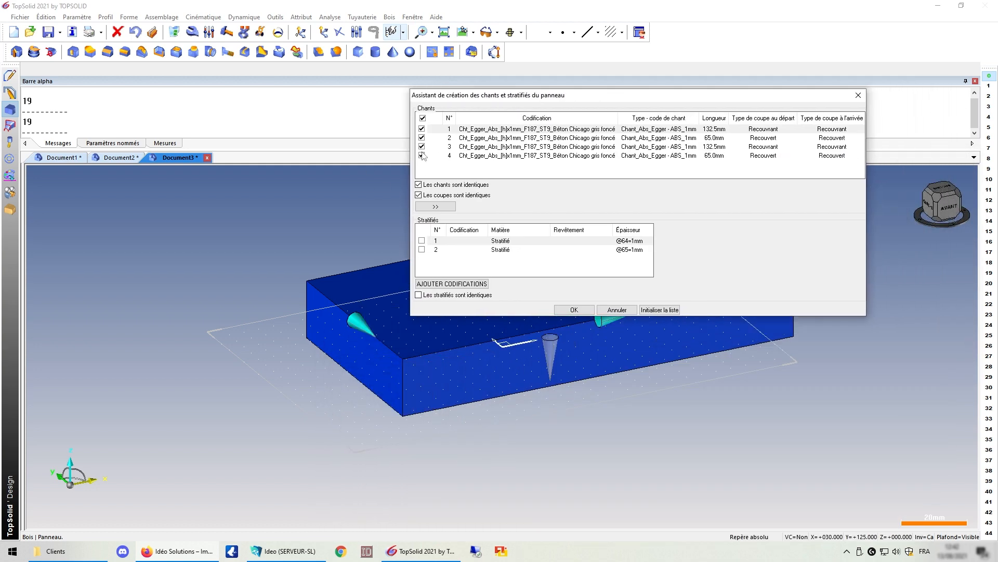
pyautogui.click(567, 310)
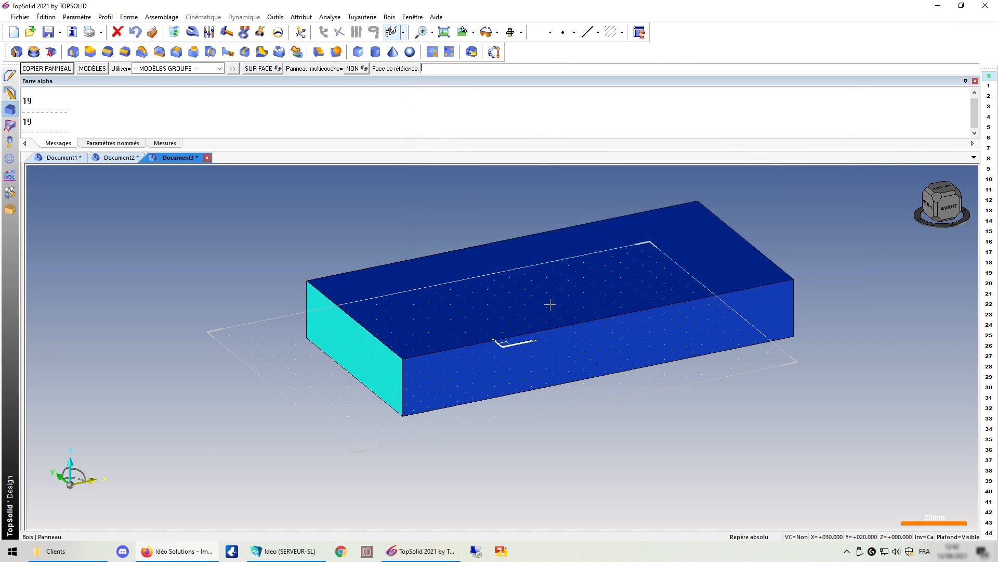
pyautogui.moveTo(550, 304); pyautogui.dragTo(338, 316, button='middle')
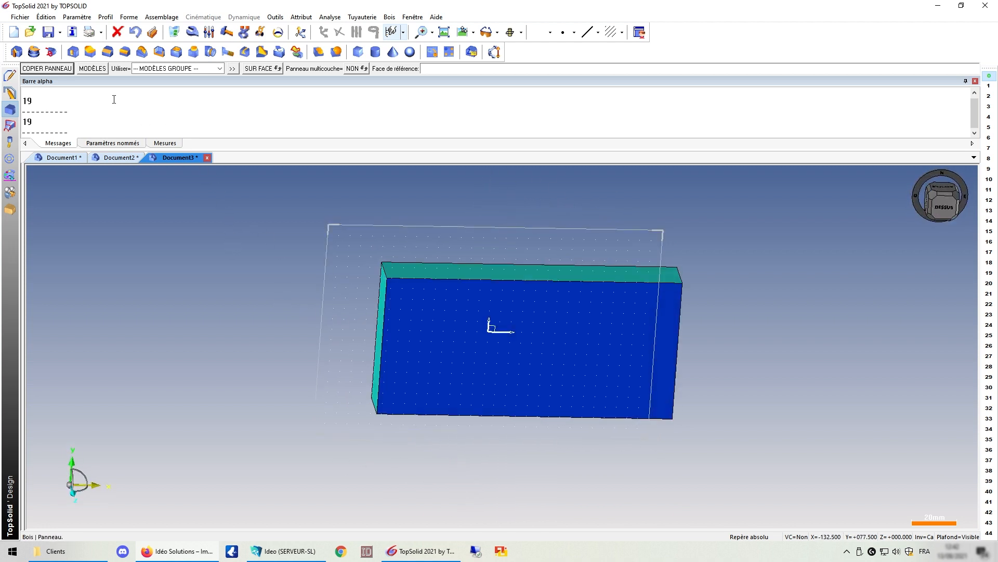
# Step: Define a new user panel model (UTILISATEUR) named thor from the blue panel
pyautogui.click(99, 71)
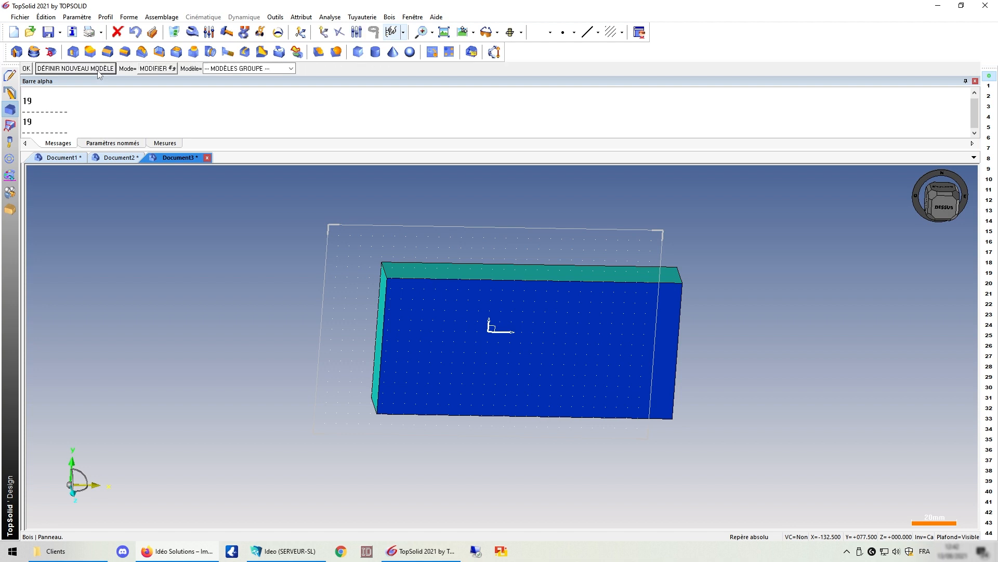
pyautogui.click(99, 69)
pyautogui.click(451, 282)
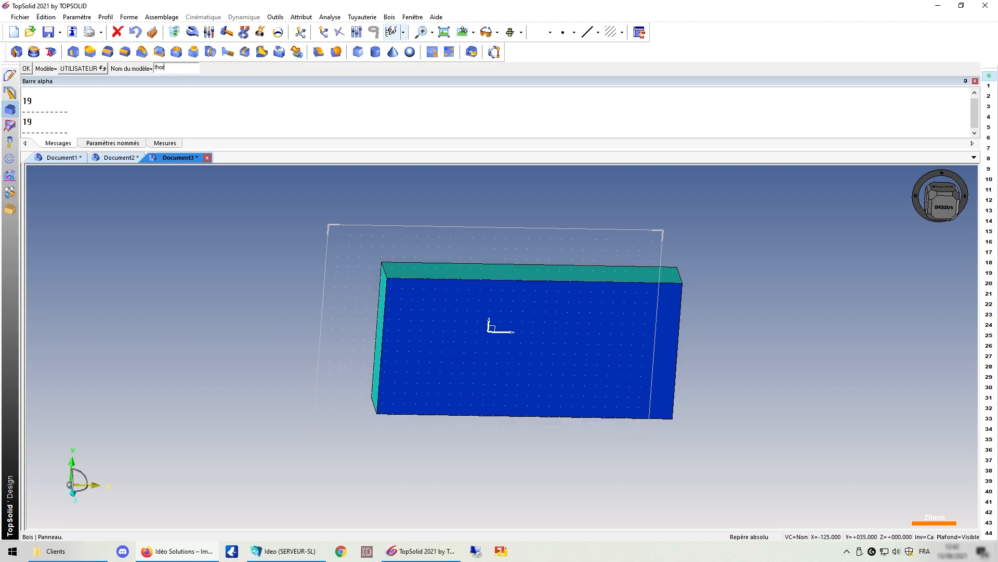
pyautogui.write('thor')
pyautogui.press('Return')
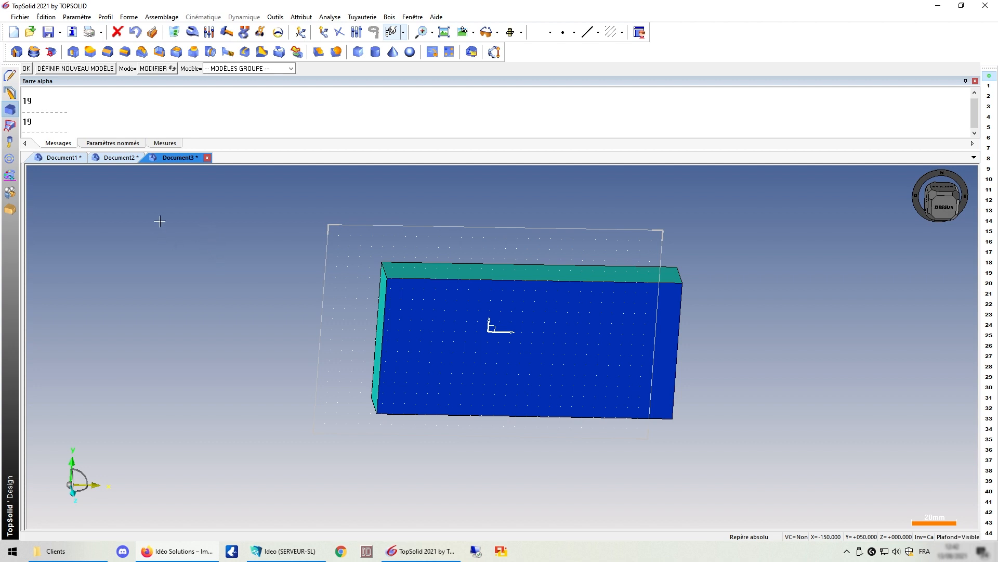
# Step: In Document1, place a 19 mm thick constrained block in the cabinet's rear opening with a 1.5 mm positioning clearance
pyautogui.click(63, 157)
pyautogui.moveTo(459, 260); pyautogui.dragTo(775, 300, button='middle')
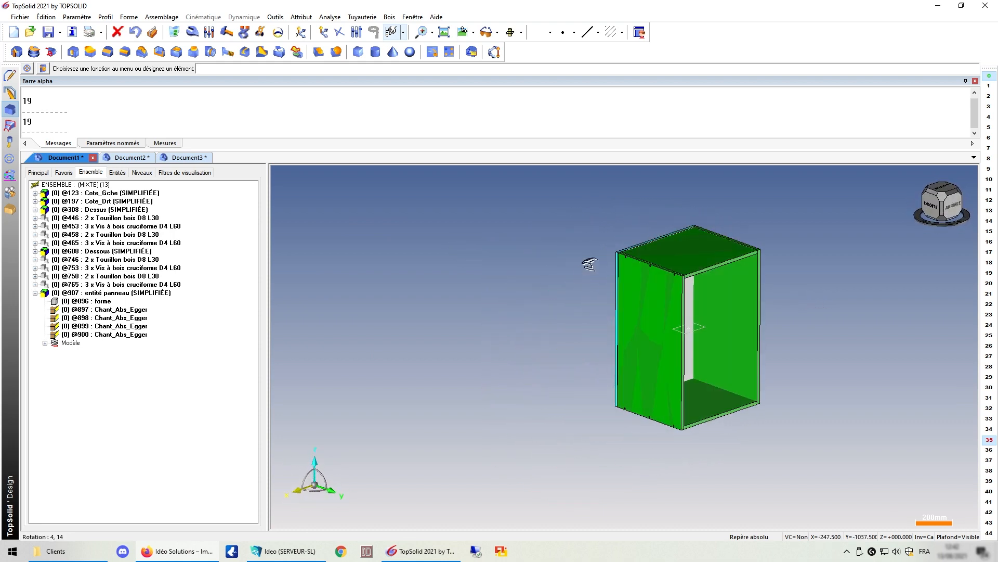
pyautogui.click(390, 17)
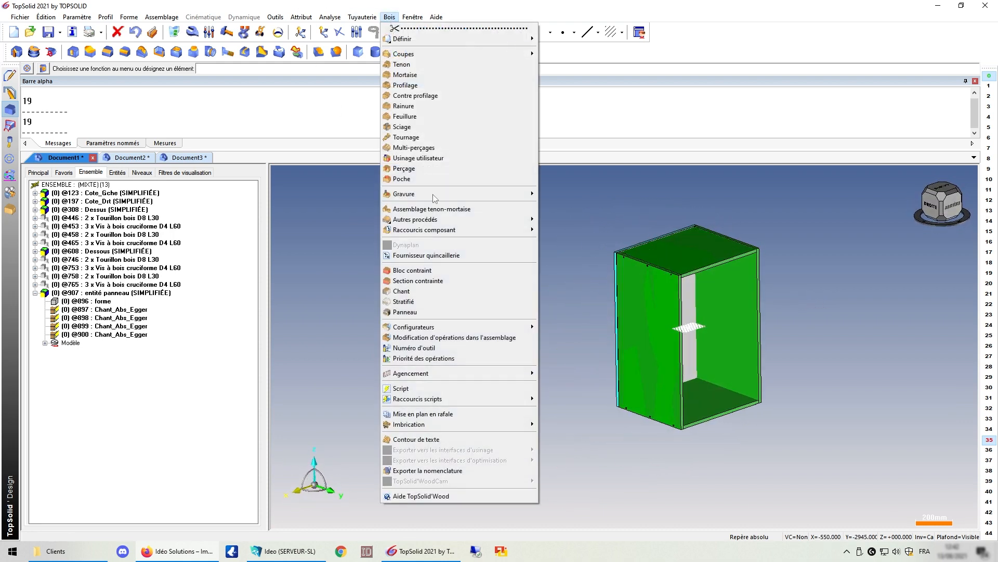
pyautogui.click(446, 272)
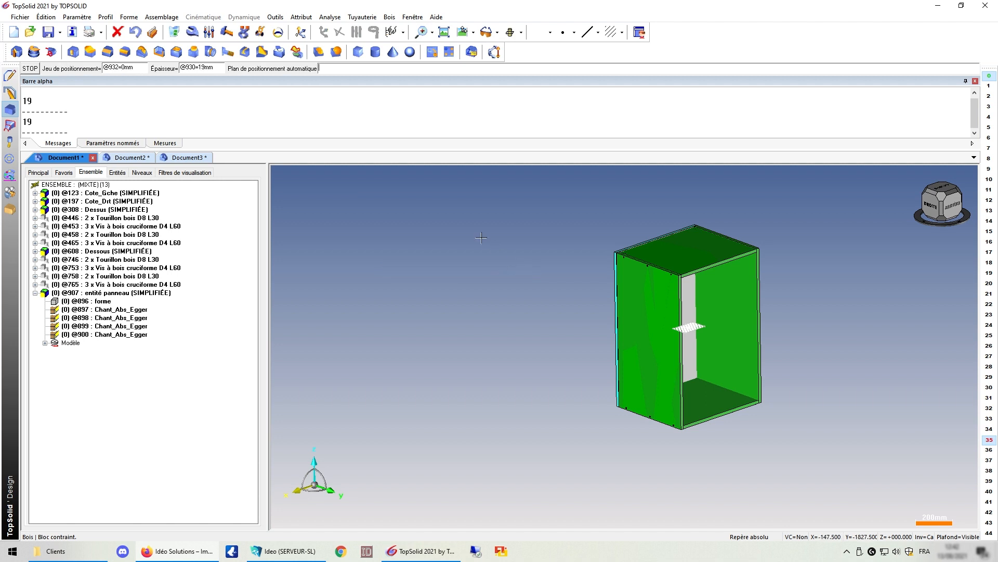
pyautogui.click(715, 335)
pyautogui.scroll(2, 710, 331)
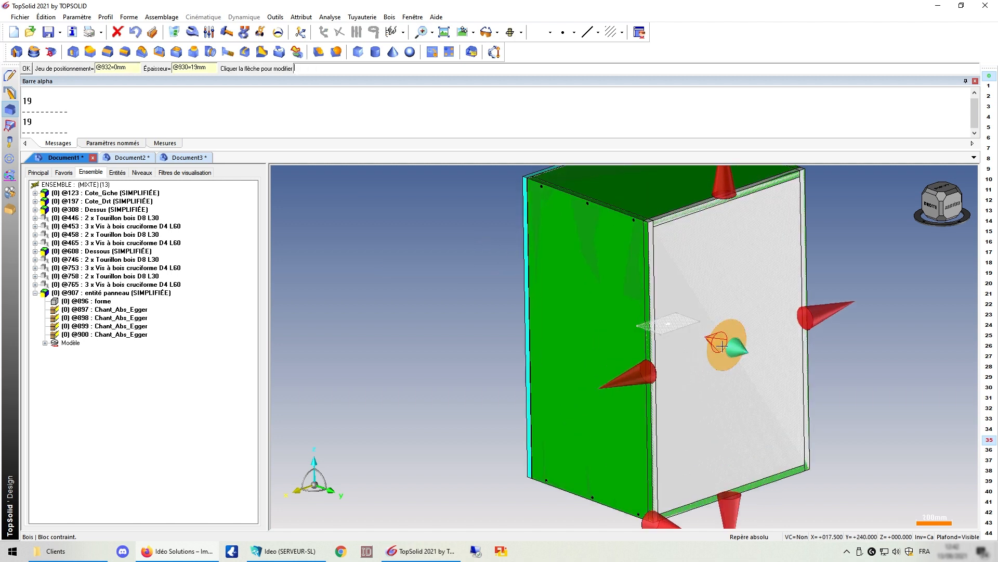
pyautogui.scroll(-2, 696, 337)
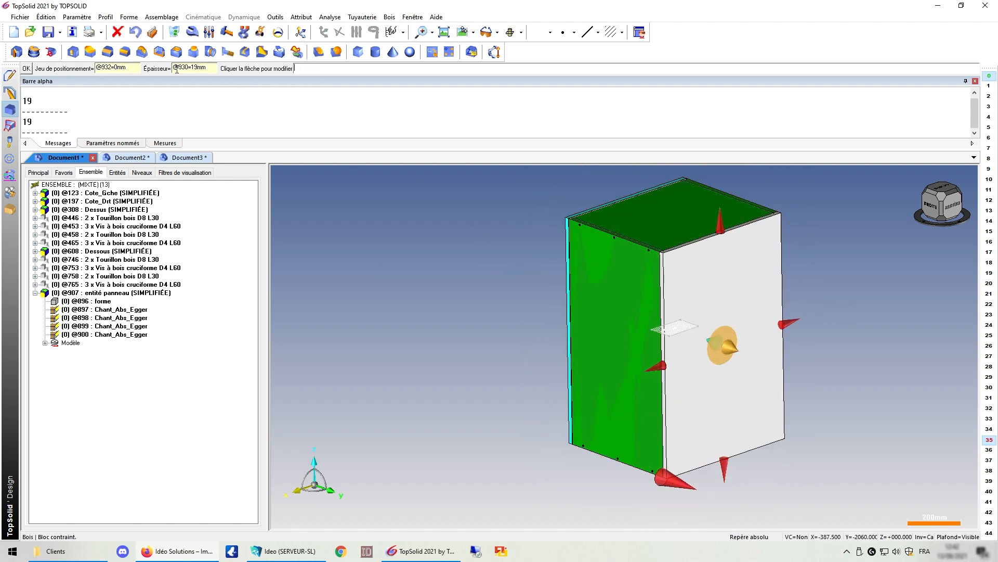
pyautogui.write('1.5')
pyautogui.press('Return')
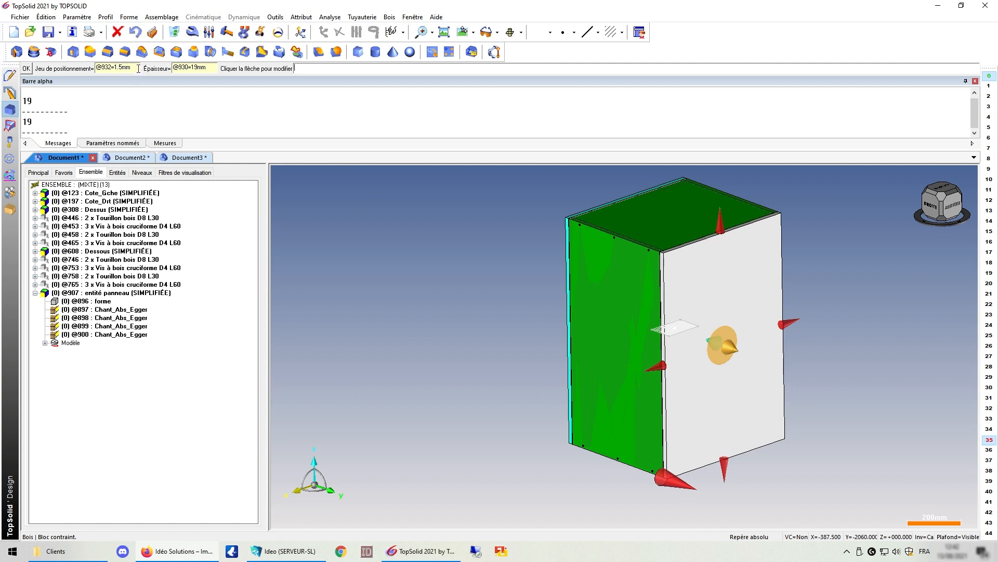
pyautogui.middleClick(362, 276)
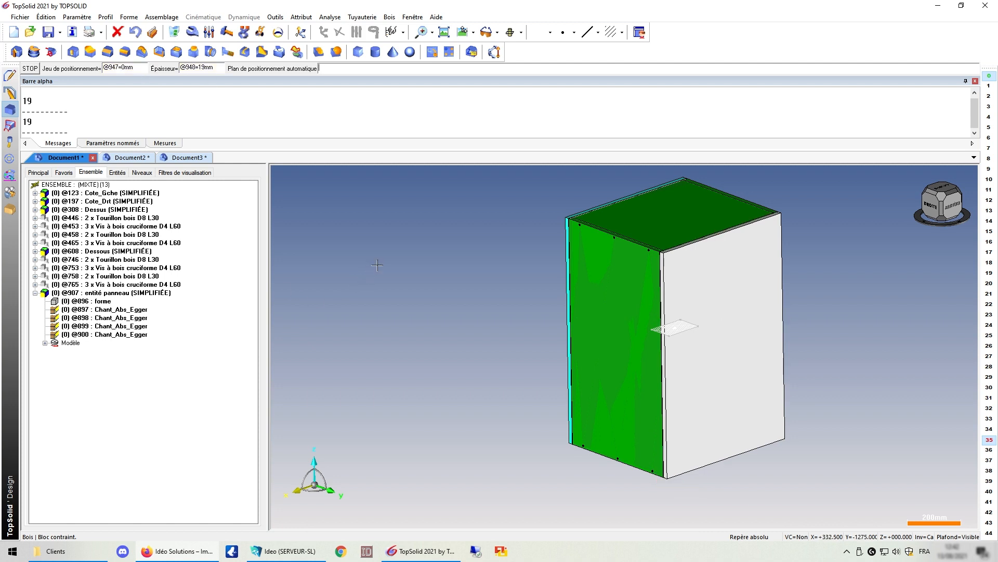
pyautogui.press('Escape')
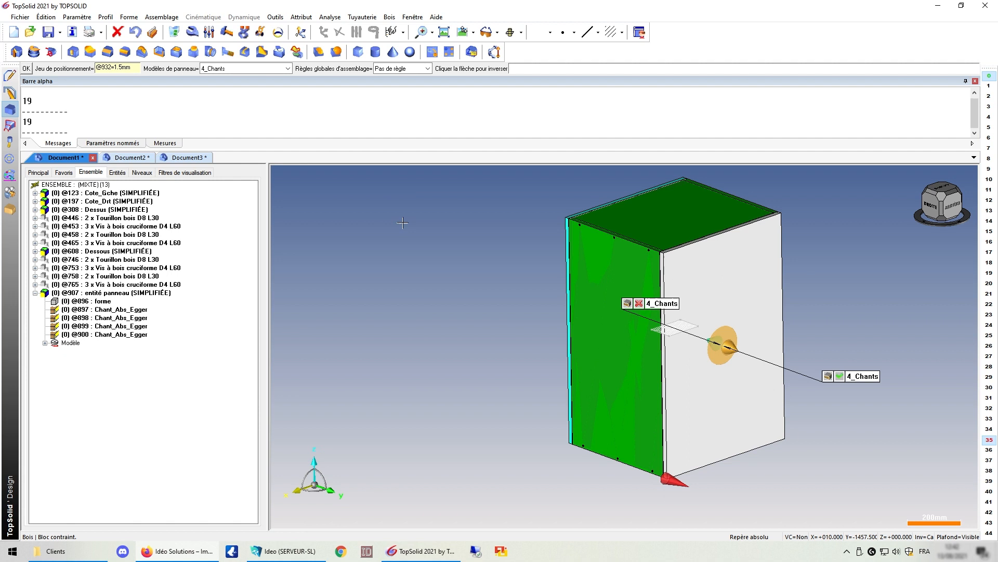
# Step: Assign the thor panel model to the rear block with no assembly rule (Pas de règle)
pyautogui.click(258, 69)
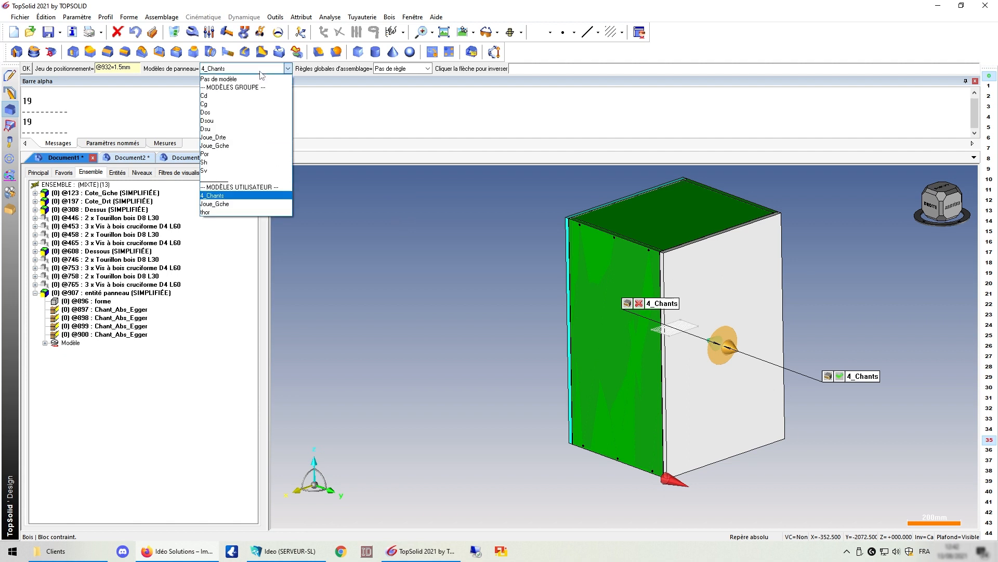
pyautogui.click(223, 213)
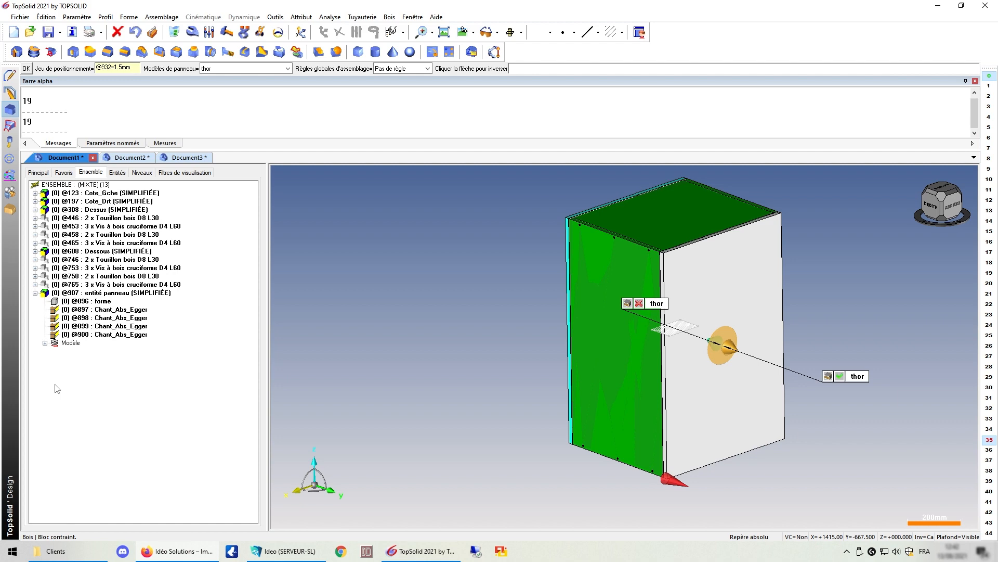
pyautogui.middleClick(344, 230)
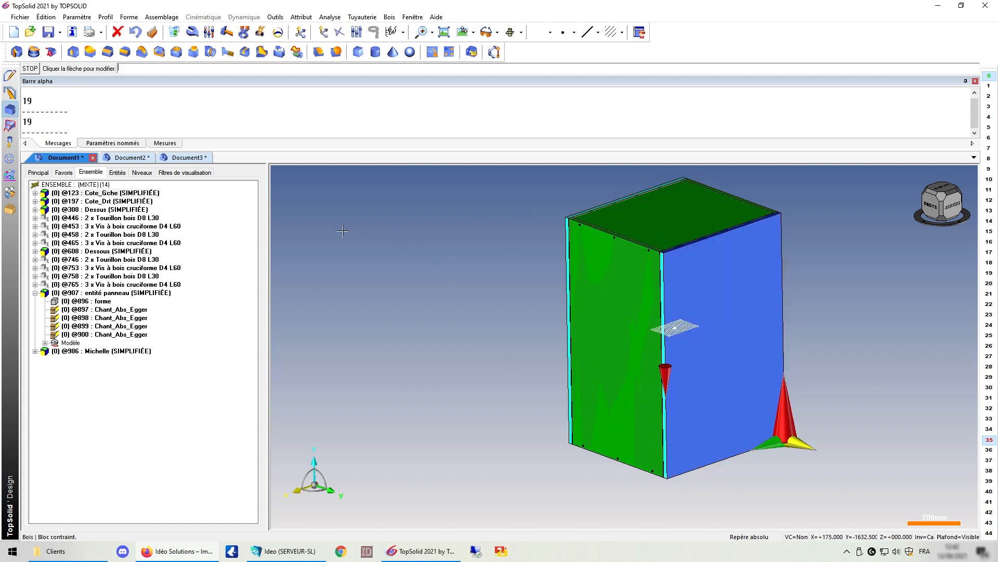
pyautogui.moveTo(732, 257); pyautogui.dragTo(831, 241, button='middle')
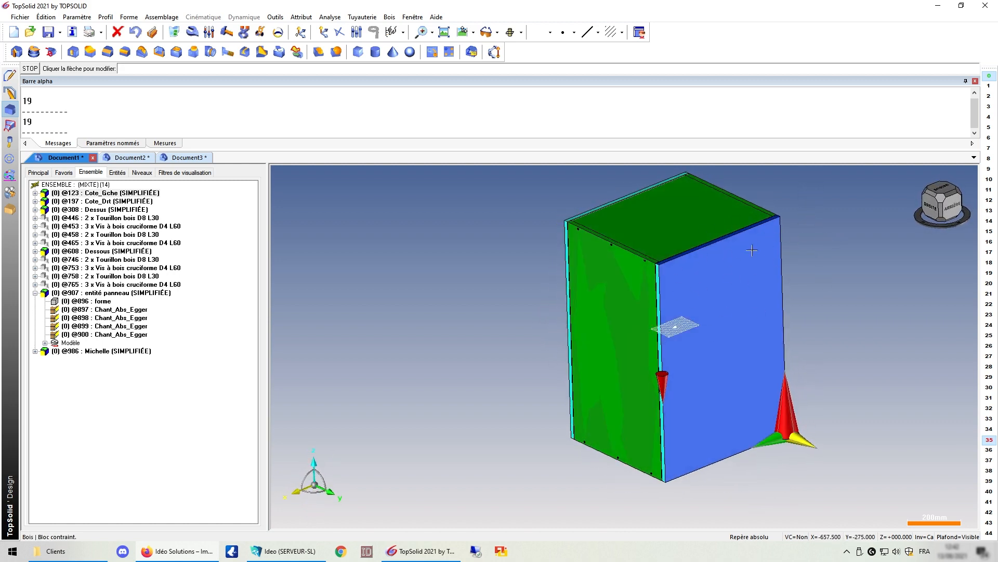
# Step: Examine the new rear panel's edge bands and model, then Cote_Gche's shape and drilling operations, in the assembly tree
pyautogui.click(35, 351)
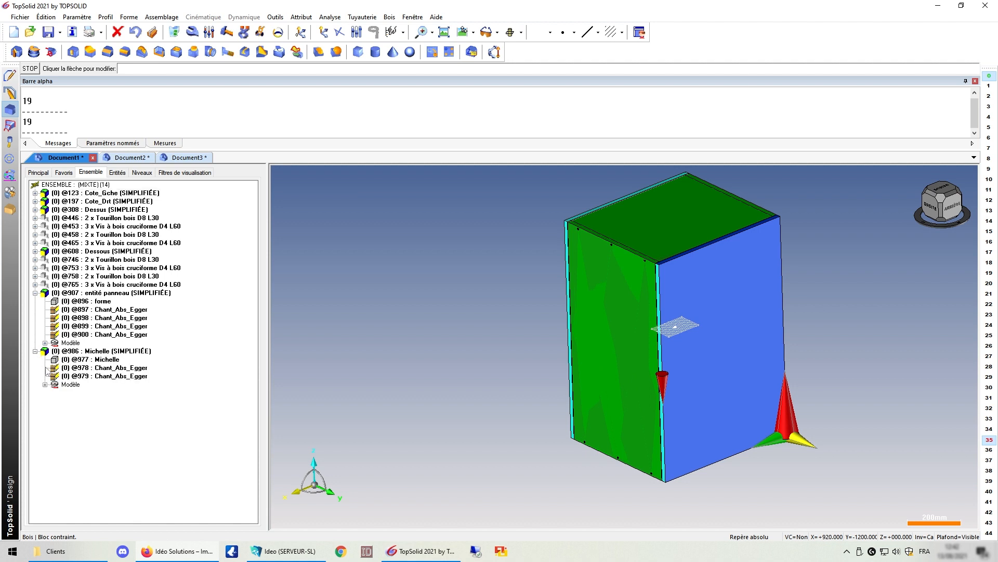
pyautogui.click(45, 384)
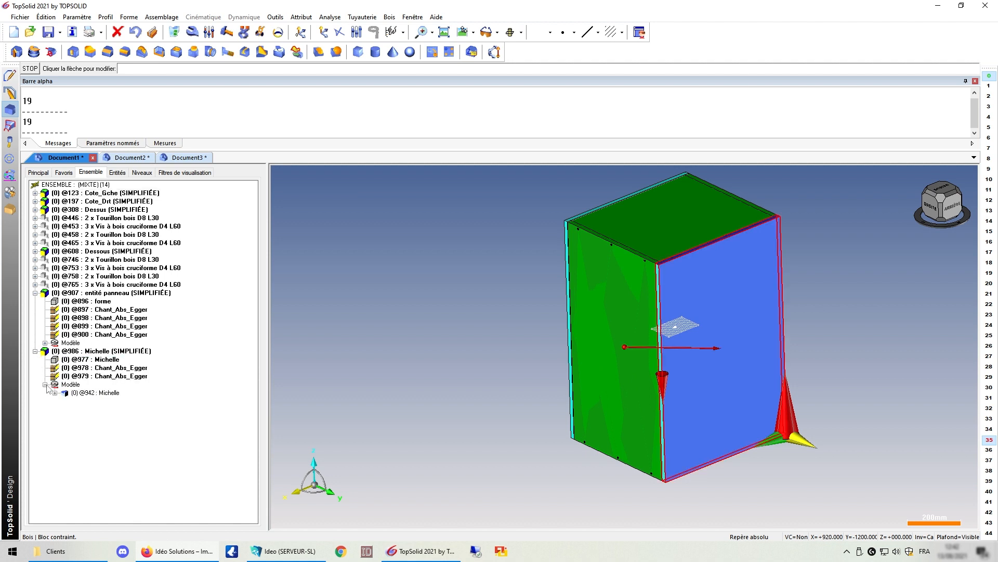
pyautogui.click(45, 385)
pyautogui.click(107, 351)
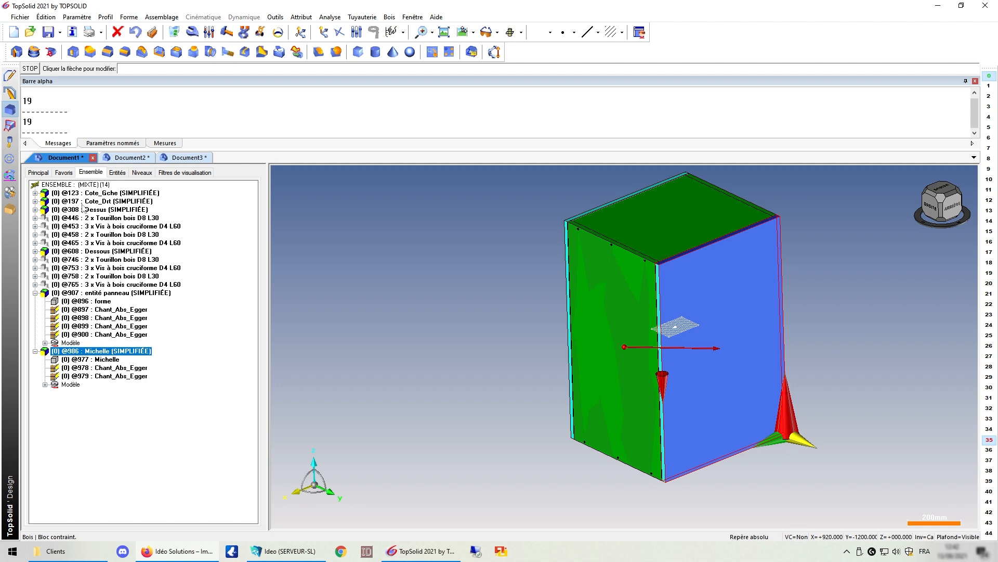
pyautogui.click(35, 193)
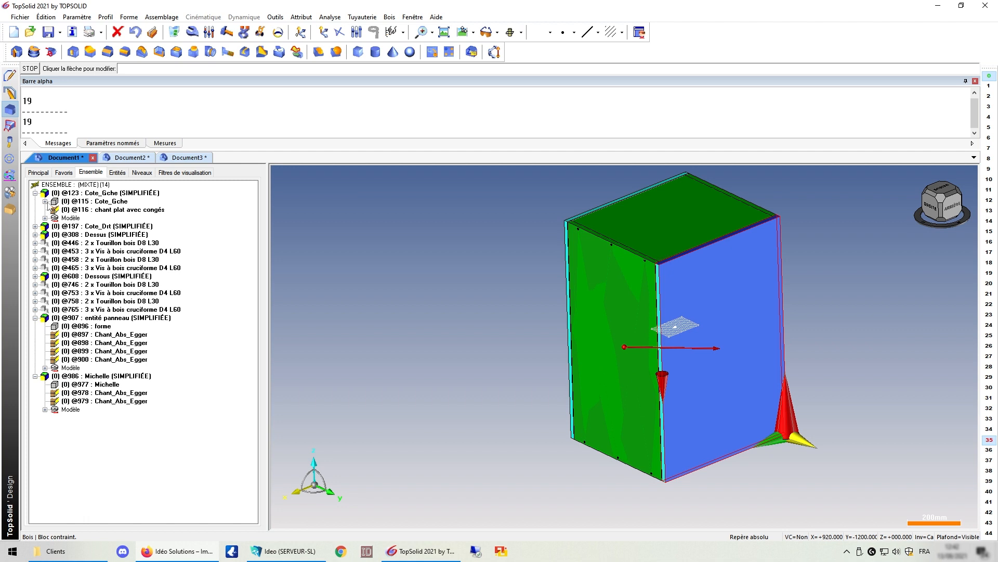
pyautogui.click(46, 202)
pyautogui.click(90, 195)
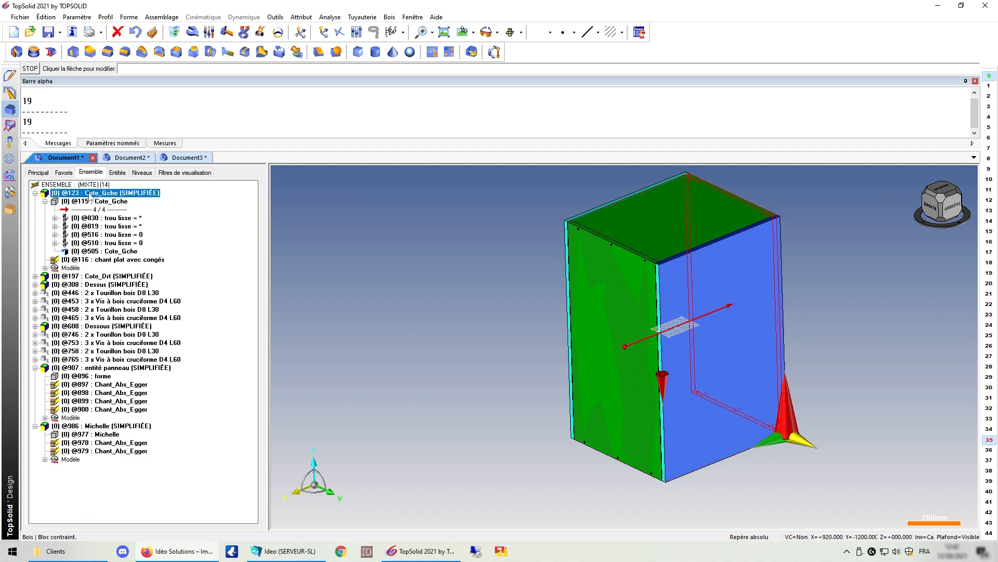
pyautogui.click(96, 202)
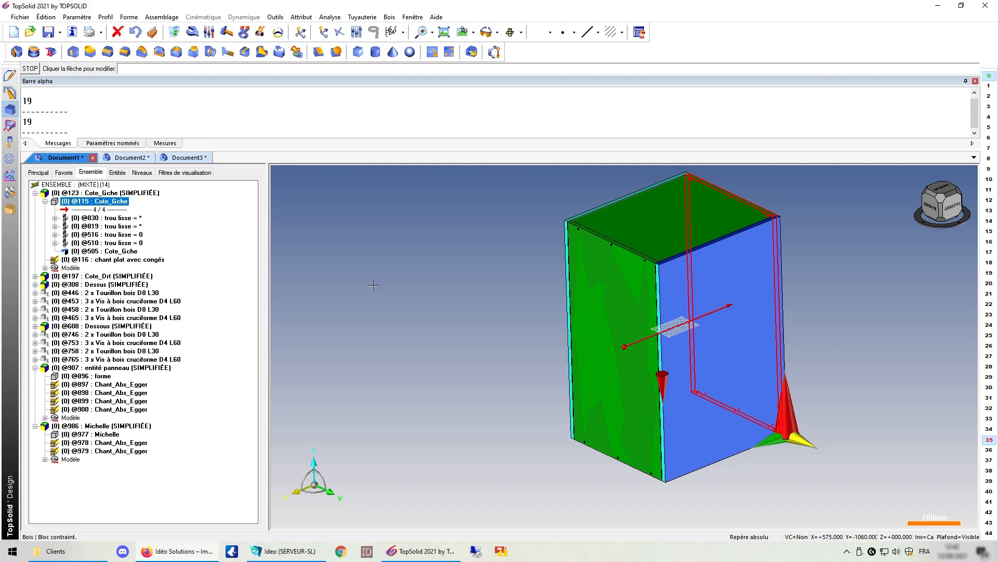
pyautogui.press('Escape')
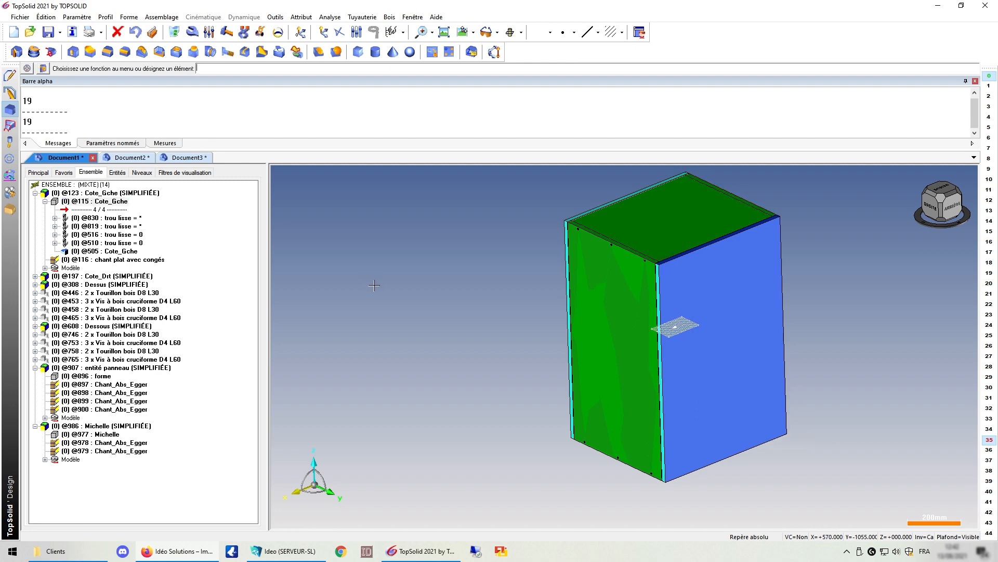
# Step: Open the constrained block rules (Bloc contraint) in the automatic assembly settings of the TopSolid'Wood configuration
pyautogui.click(275, 17)
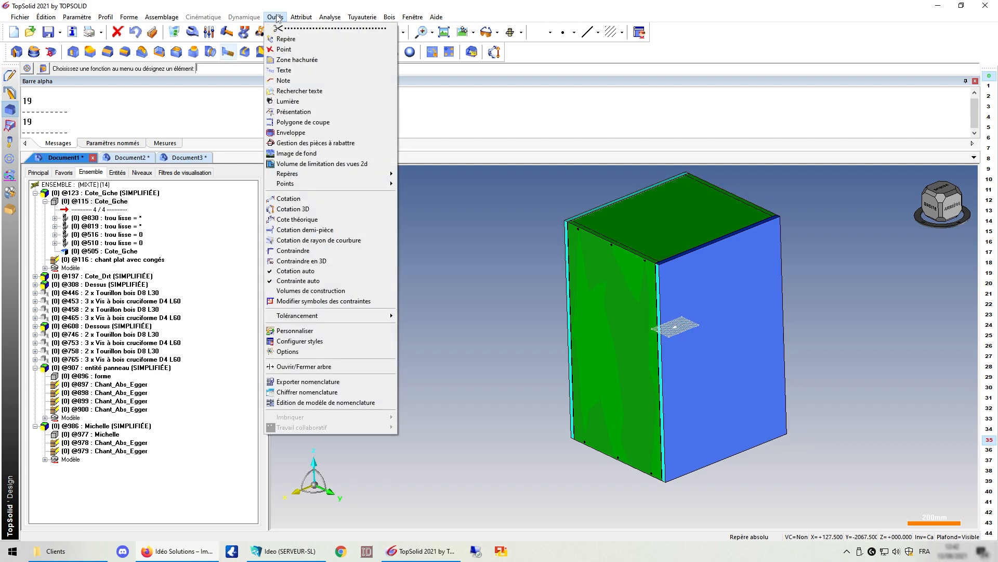
pyautogui.click(300, 352)
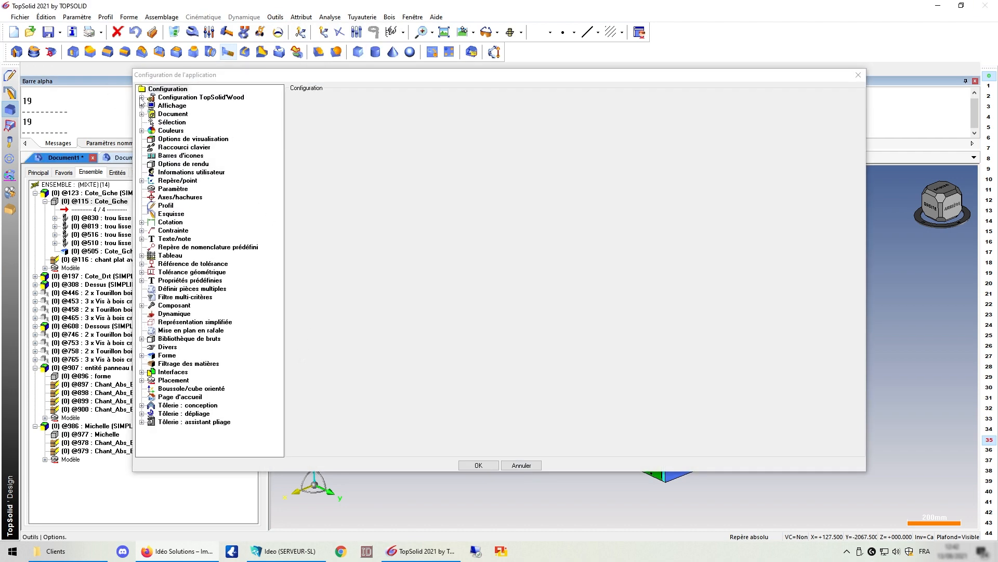
pyautogui.click(142, 98)
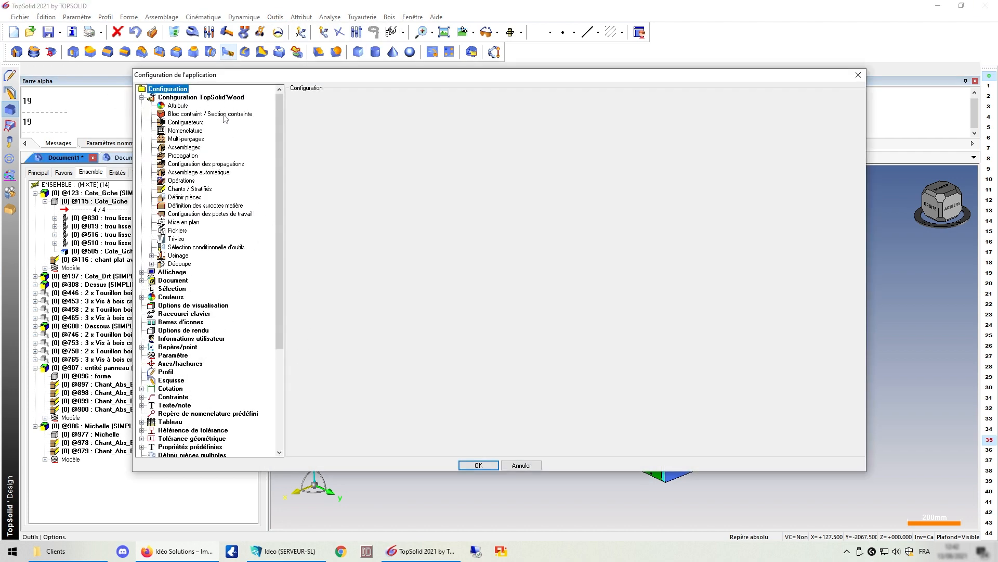
pyautogui.click(200, 173)
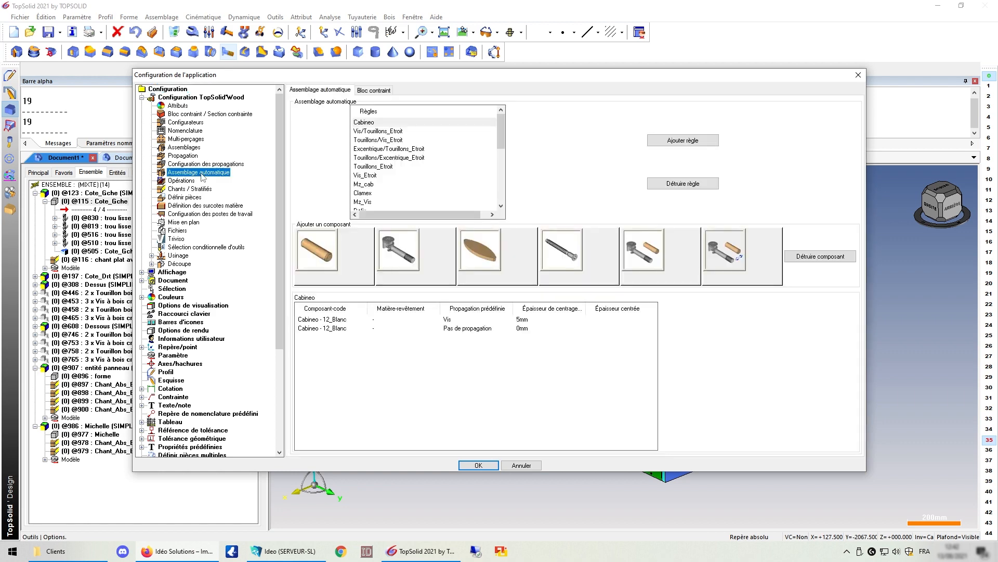
pyautogui.click(375, 90)
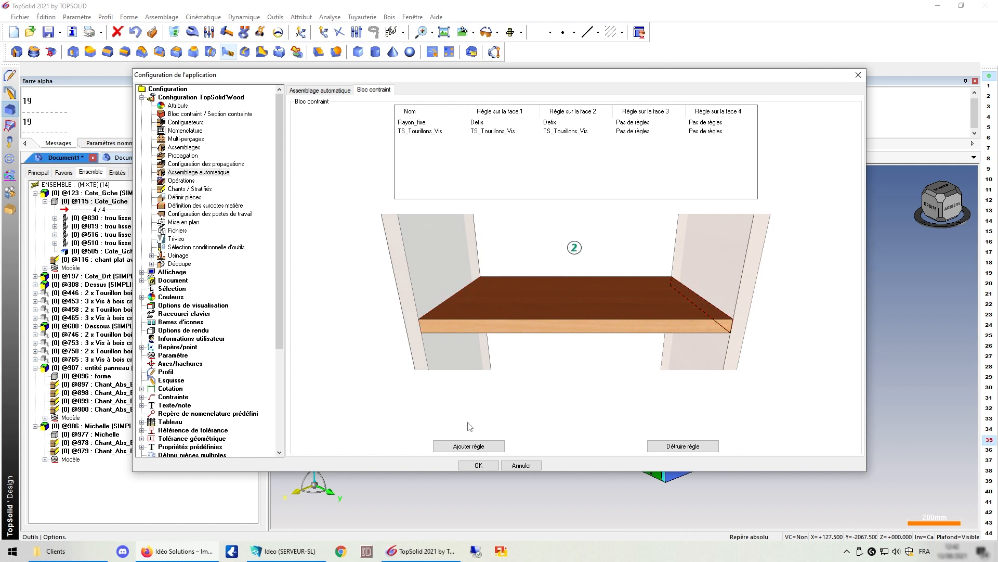
# Step: Add a constrained block assembly rule named pouet and inspect the rules available for its face 1
pyautogui.click(467, 450)
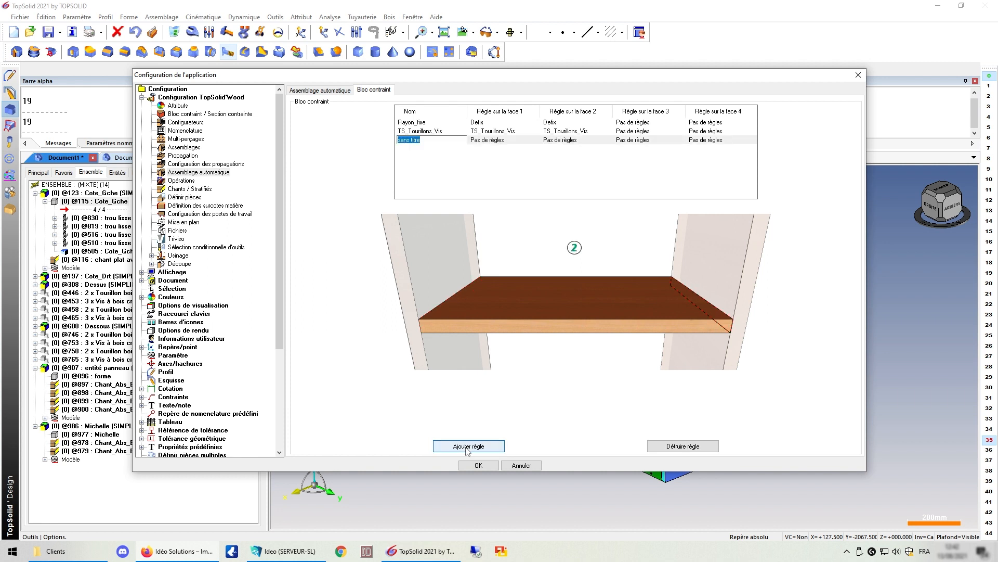
pyautogui.write('poue')
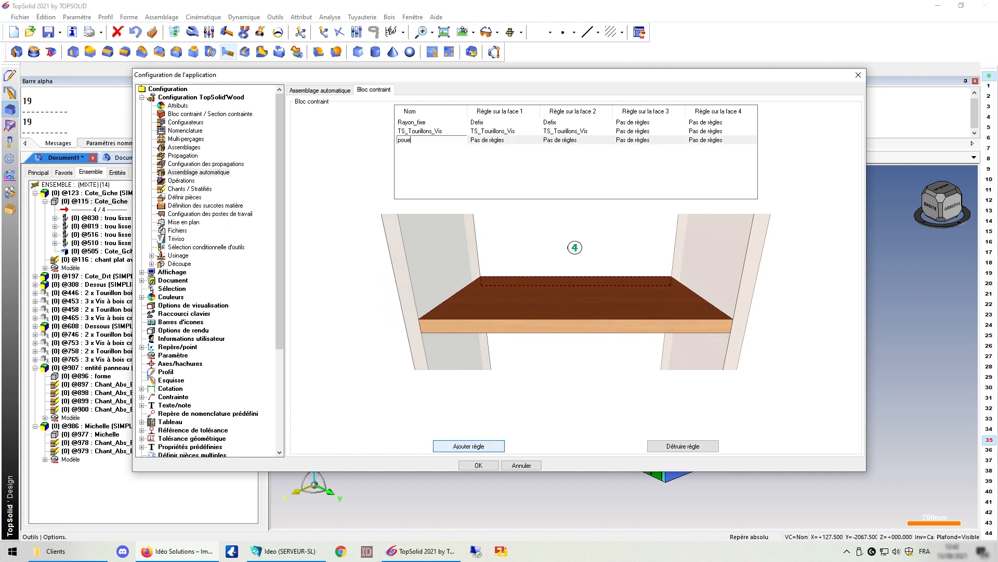
pyautogui.write('t')
pyautogui.press('Return')
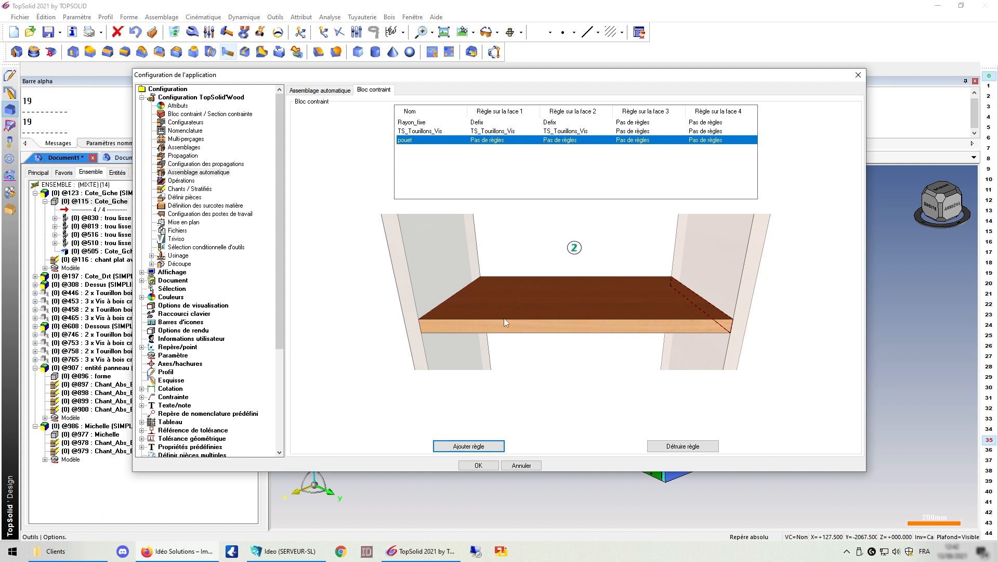
pyautogui.click(471, 140)
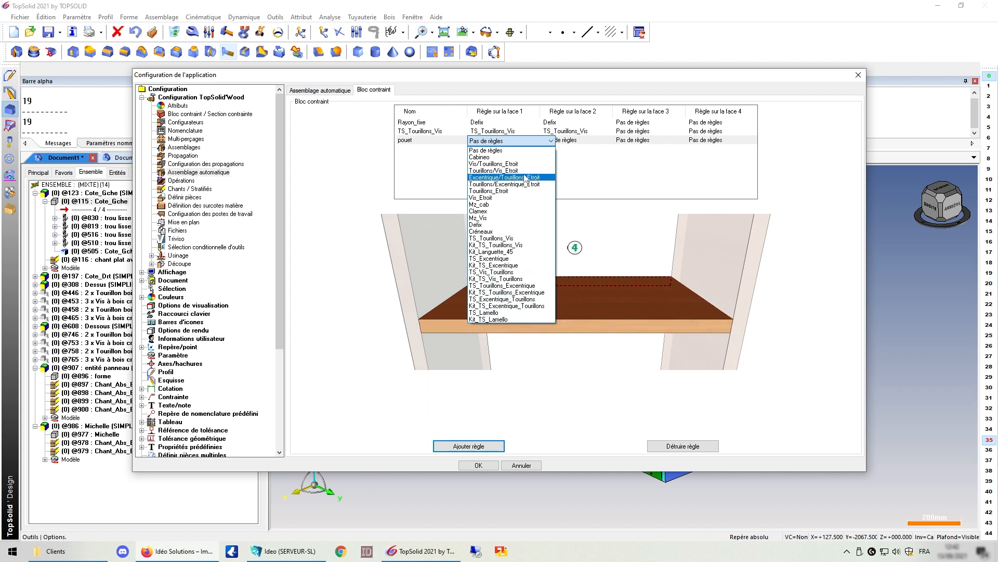
pyautogui.click(526, 144)
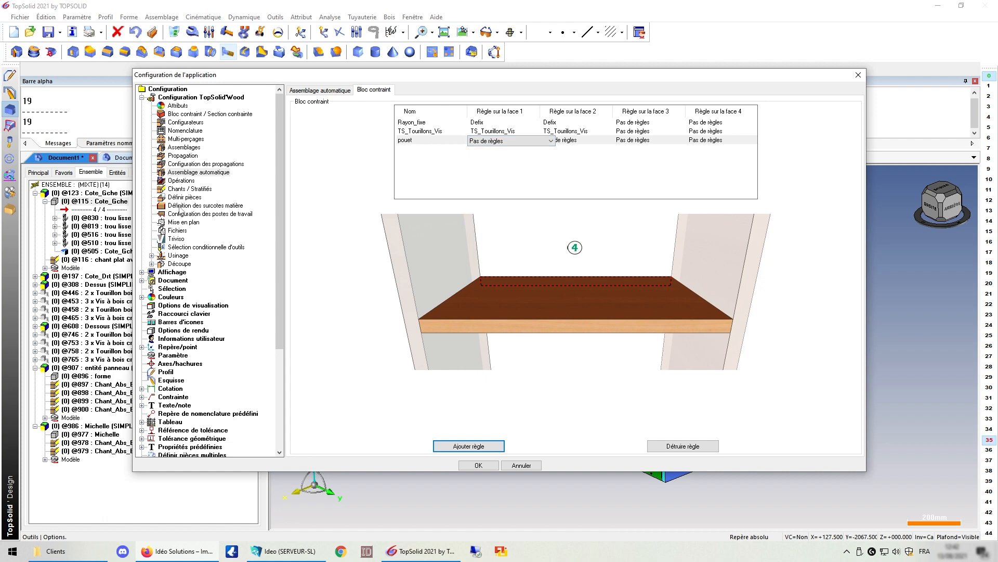
# Step: Review the Assemblages, Propagation, Configuration des propagations and automatic assembly settings, including the constrained block rules, and close the configuration
pyautogui.click(178, 174)
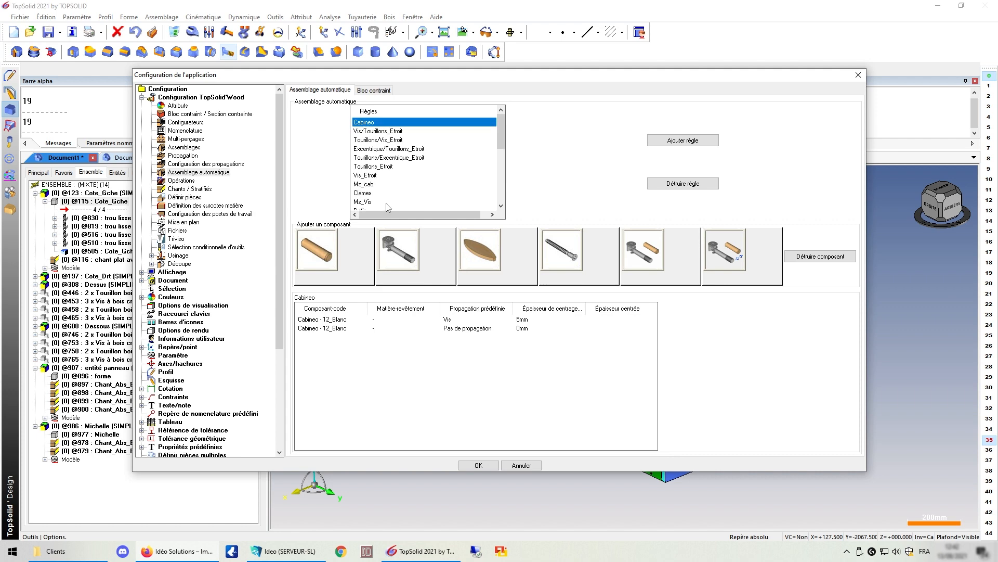
pyautogui.click(187, 149)
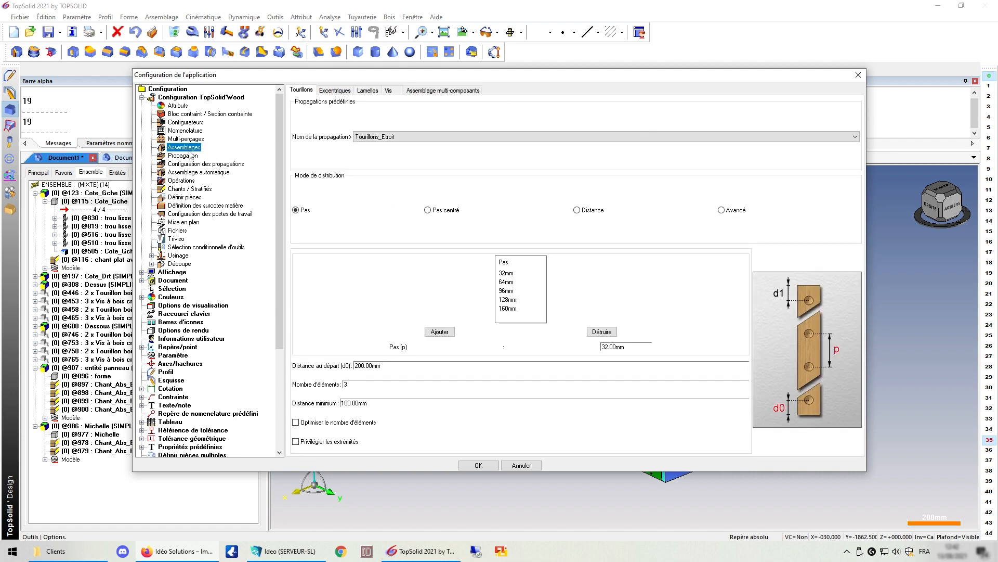
pyautogui.click(183, 156)
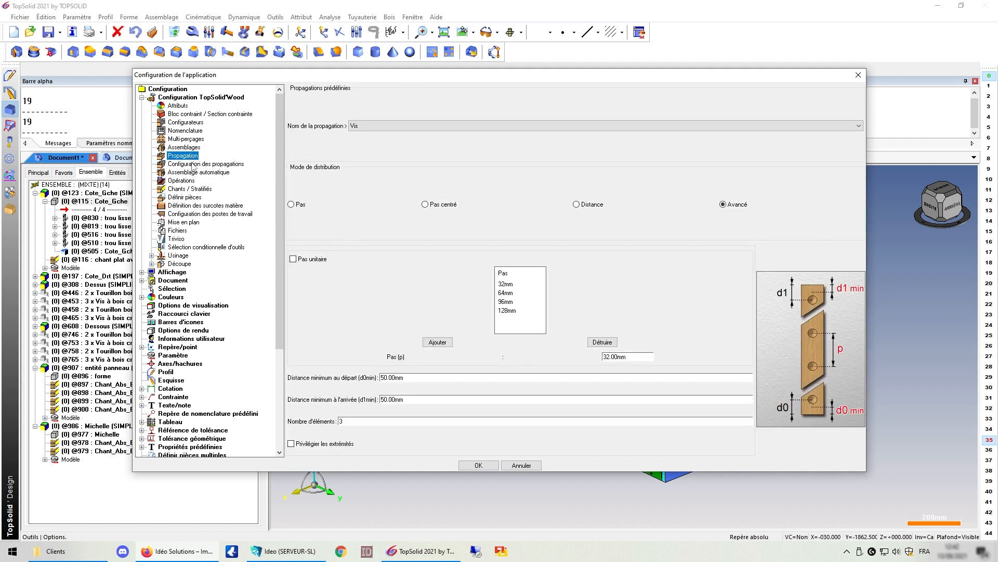
pyautogui.click(194, 164)
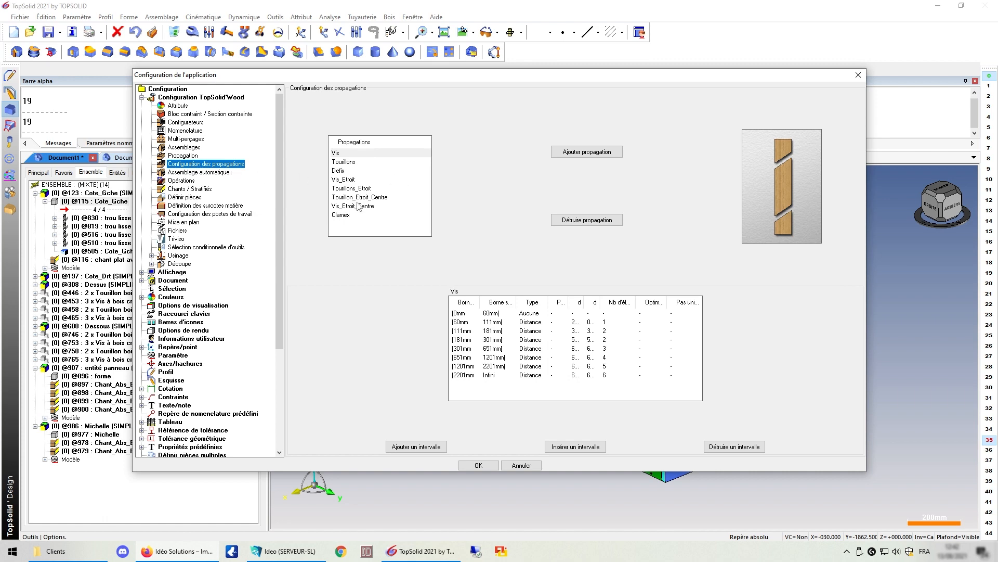
pyautogui.click(204, 173)
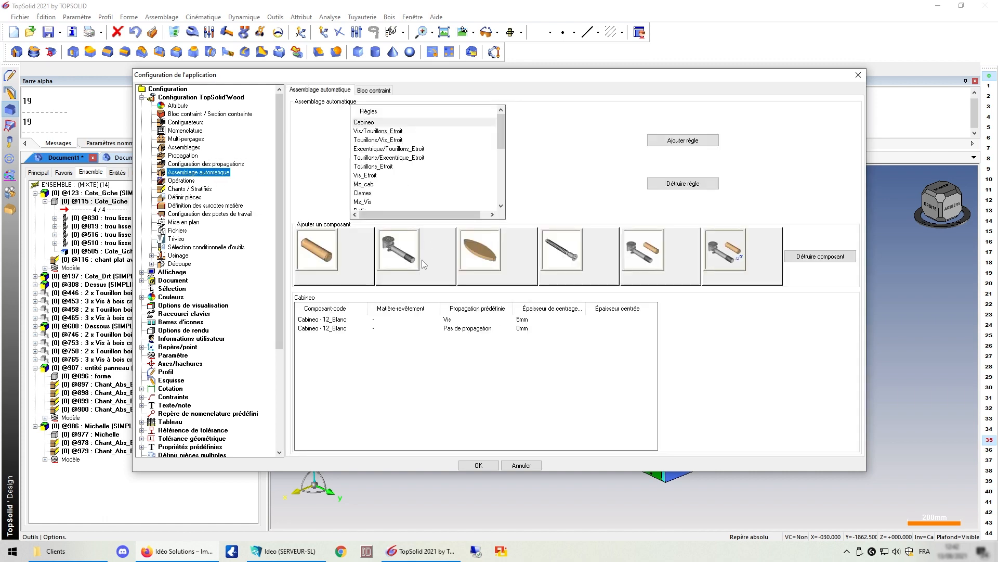
pyautogui.click(380, 92)
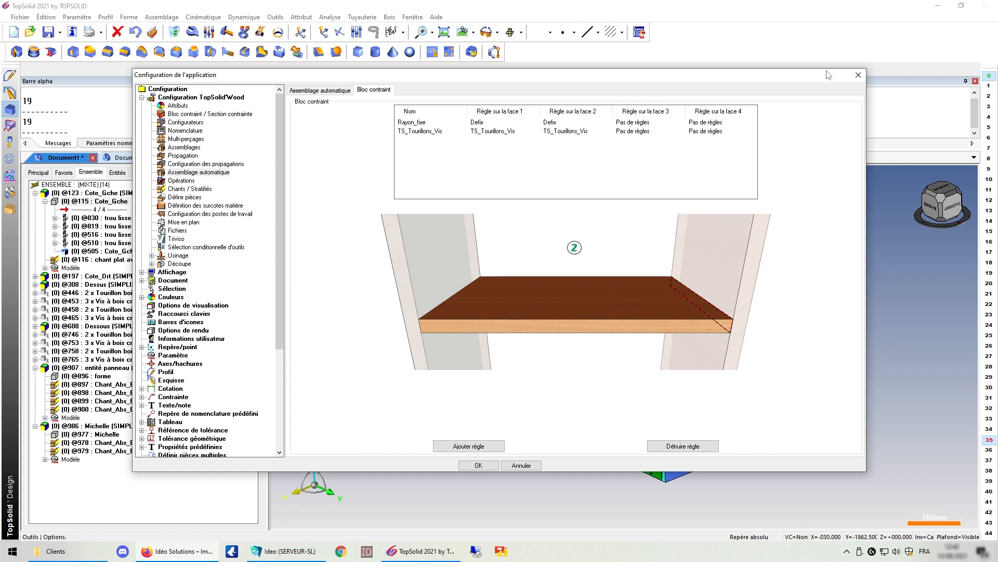
pyautogui.click(858, 75)
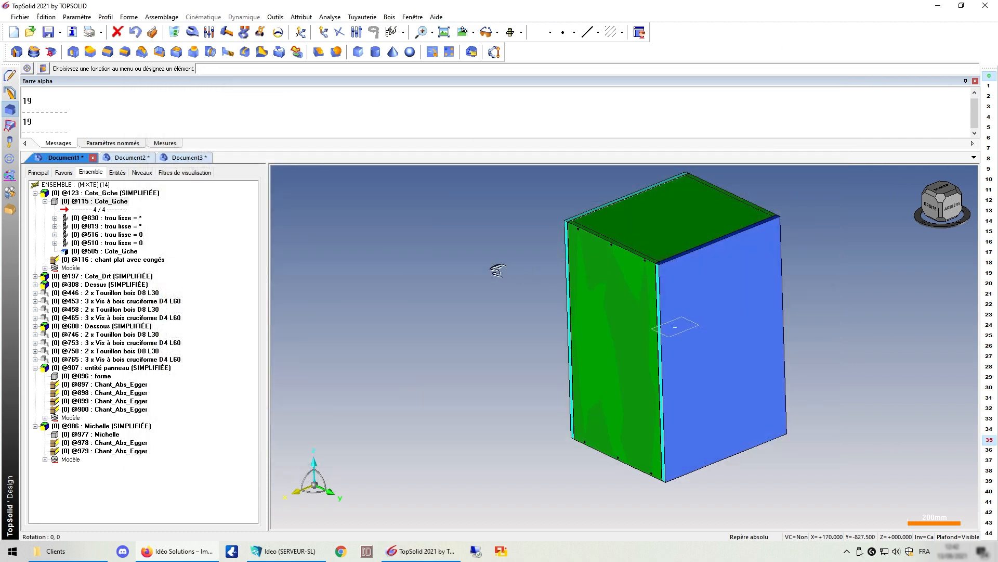
# Step: Place a 19 mm thick constrained block on the cabinet's top face with a 0 mm positioning clearance
pyautogui.moveTo(508, 257)
pyautogui.mouseDown(button='middle')
pyautogui.moveTo(764, 274)
pyautogui.moveTo(771, 219)
pyautogui.moveTo(763, 261)
pyautogui.moveTo(807, 297)
pyautogui.moveTo(712, 251)
pyautogui.moveTo(813, 204)
pyautogui.moveTo(736, 278)
pyautogui.mouseUp(button='middle')
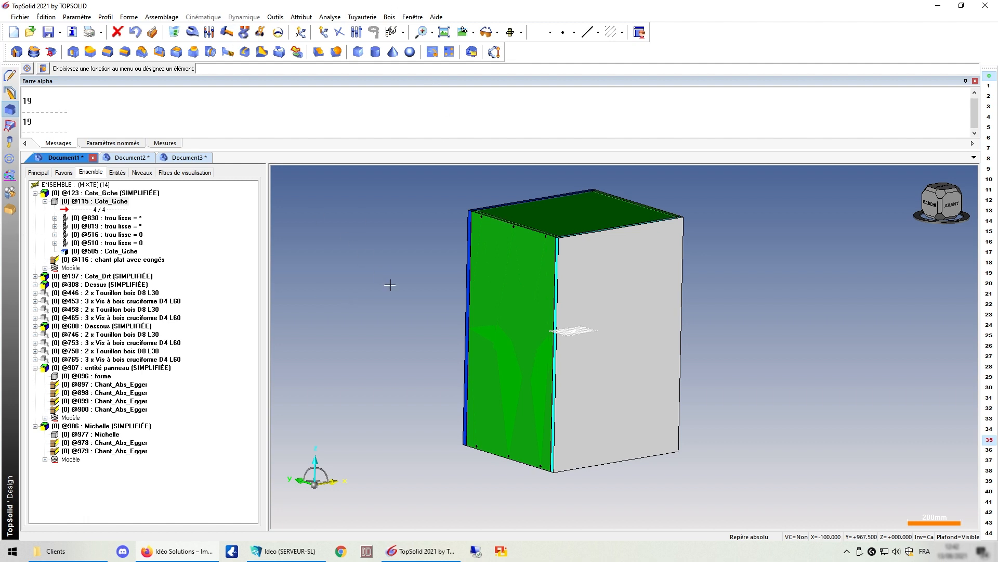
pyautogui.click(323, 31)
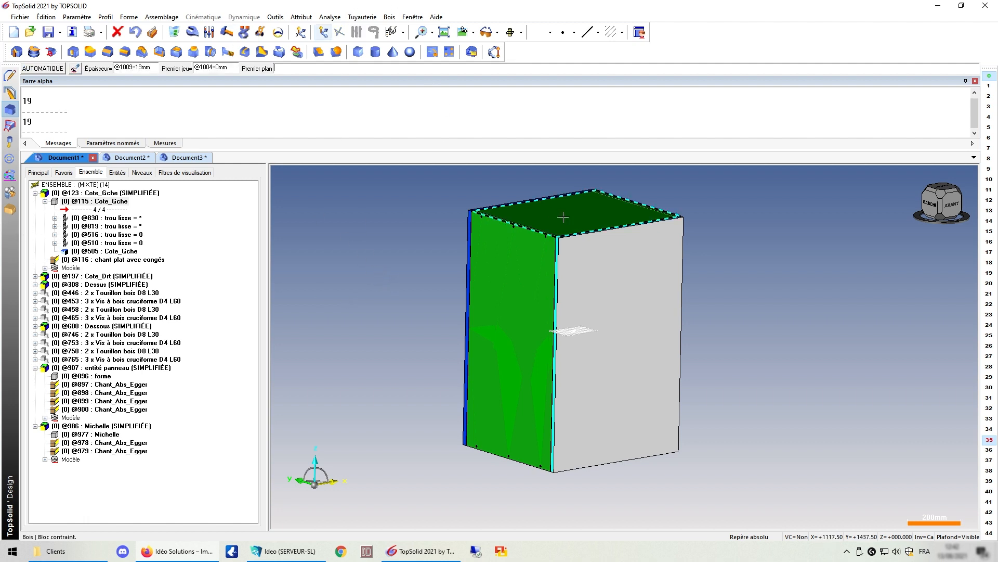
pyautogui.click(562, 198)
pyautogui.click(563, 198)
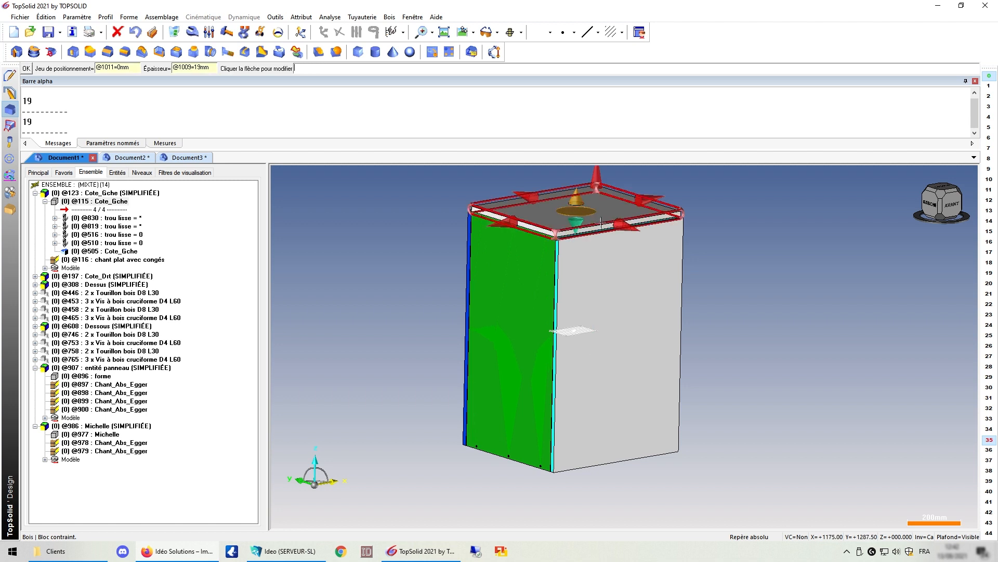
pyautogui.middleClick(425, 213)
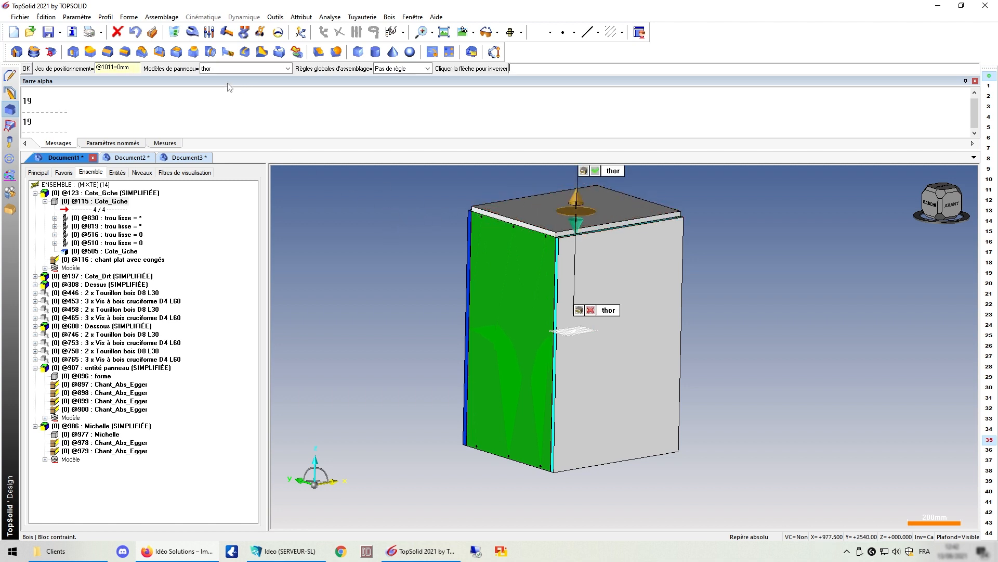
# Step: Assign the Sh panel model to the top block with no assembly rule (Pas de règle)
pyautogui.click(232, 69)
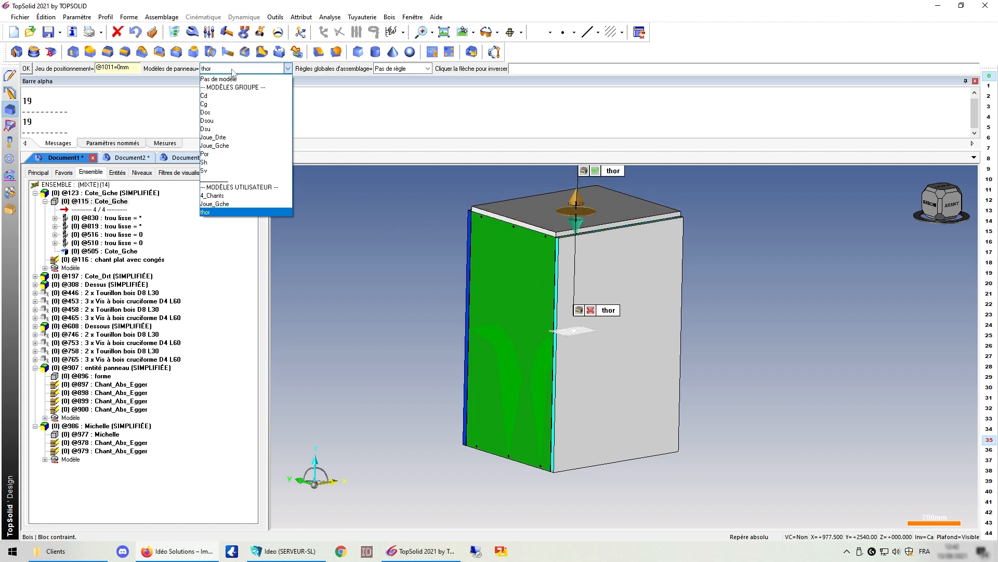
pyautogui.click(217, 164)
pyautogui.click(403, 69)
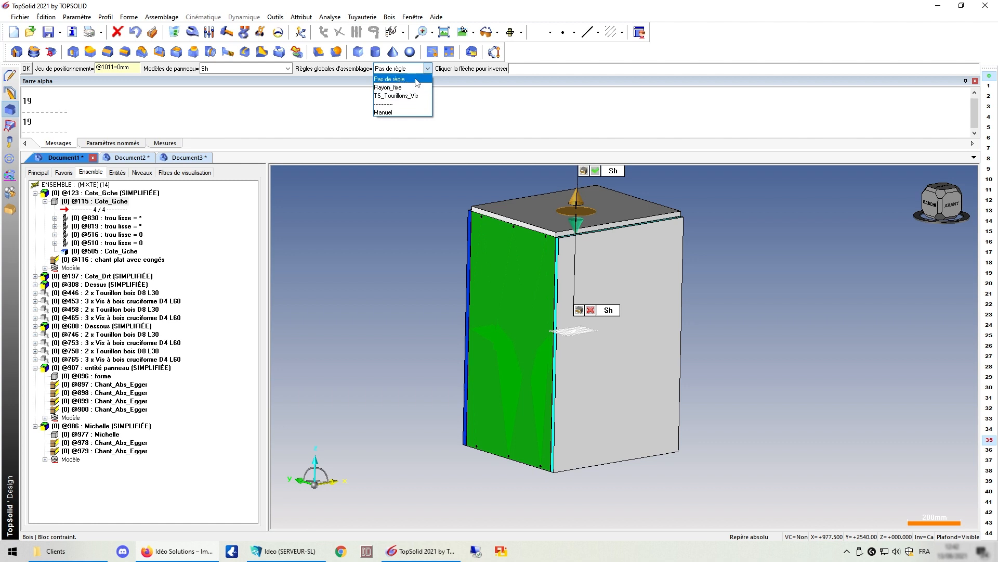
pyautogui.click(411, 79)
pyautogui.click(287, 68)
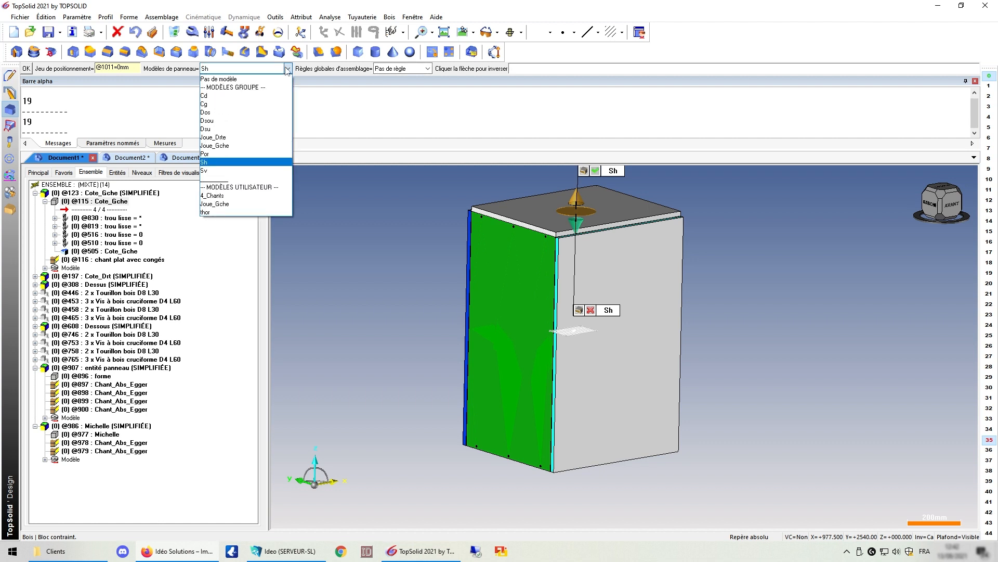